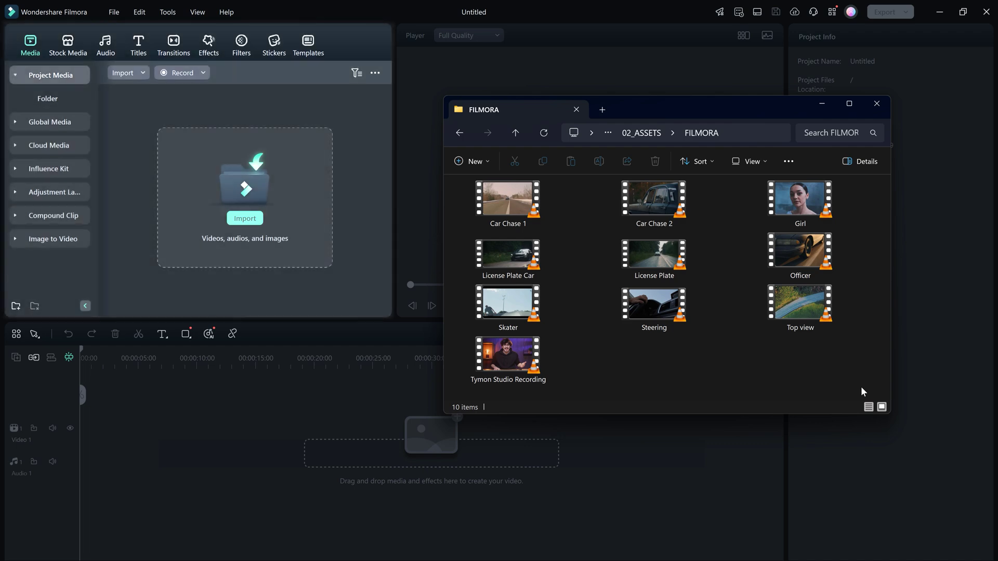
Step: Marquee-select all ten FILMORA clips in Explorer and drag them into Filmora's Project Media
{"action": "left_click_drag", "start_coordinate": [861, 385], "coordinate": [300, 210]}
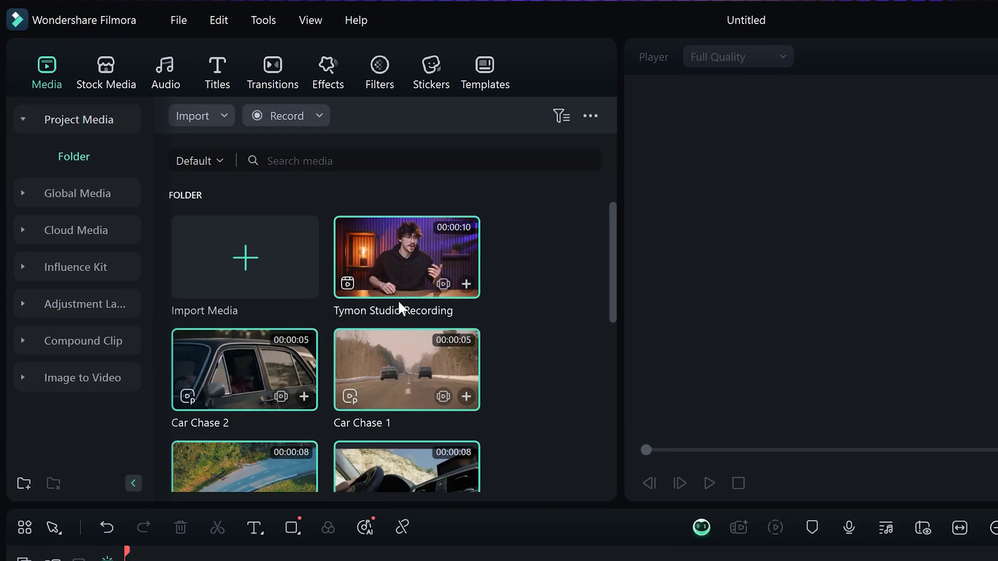
Step: Browse the Global Media library and scroll through the stock media
{"action": "left_click", "coordinate": [74, 196]}
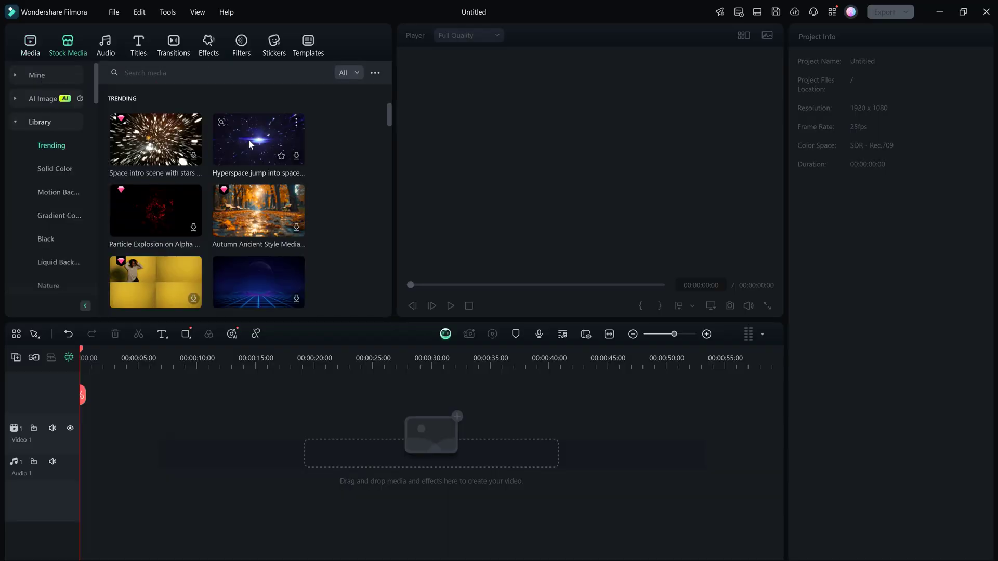
{"action": "scroll", "coordinate": [318, 200], "scroll_direction": "down", "scroll_amount": 5}
{"action": "scroll", "coordinate": [319, 200], "scroll_direction": "down", "scroll_amount": 5}
Step: Generate AI images for 'chair in a dark room with ambient light, firestove, window with snow' and preview the second
{"action": "type", "text": "chair in a dark roo"}
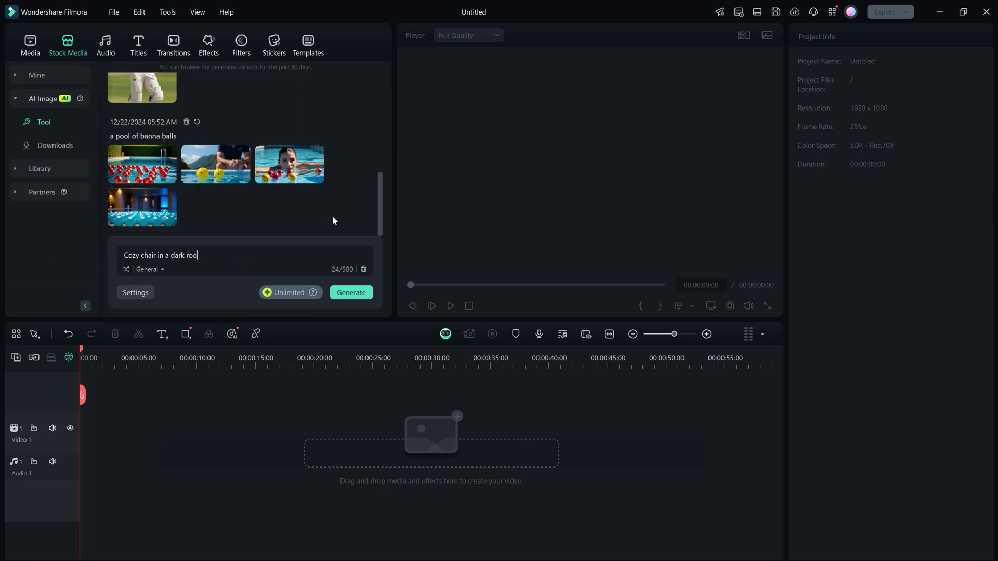
{"action": "type", "text": "m with ambient light, firestove, window with snow"}
{"action": "key", "text": "Return"}
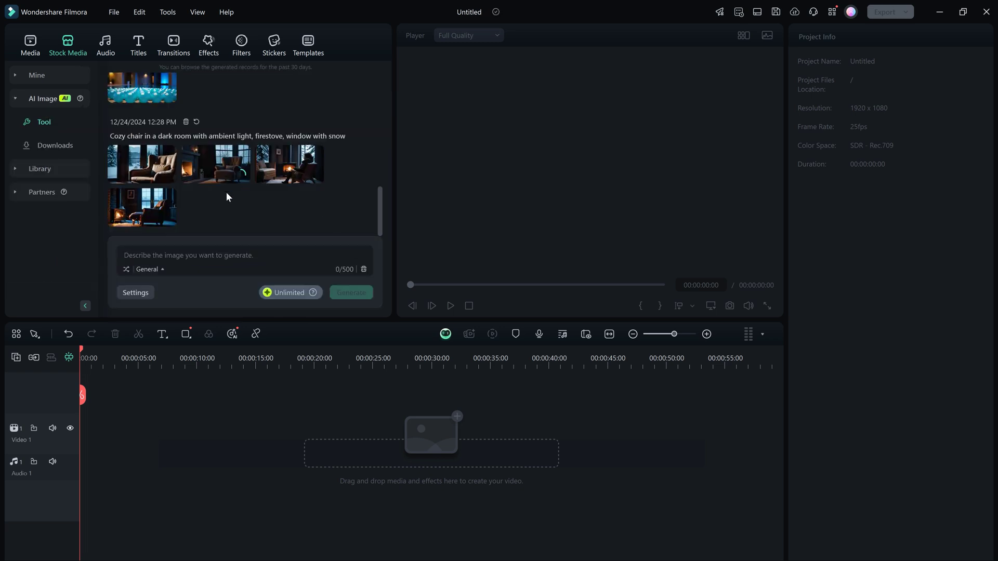
{"action": "left_click", "coordinate": [239, 169]}
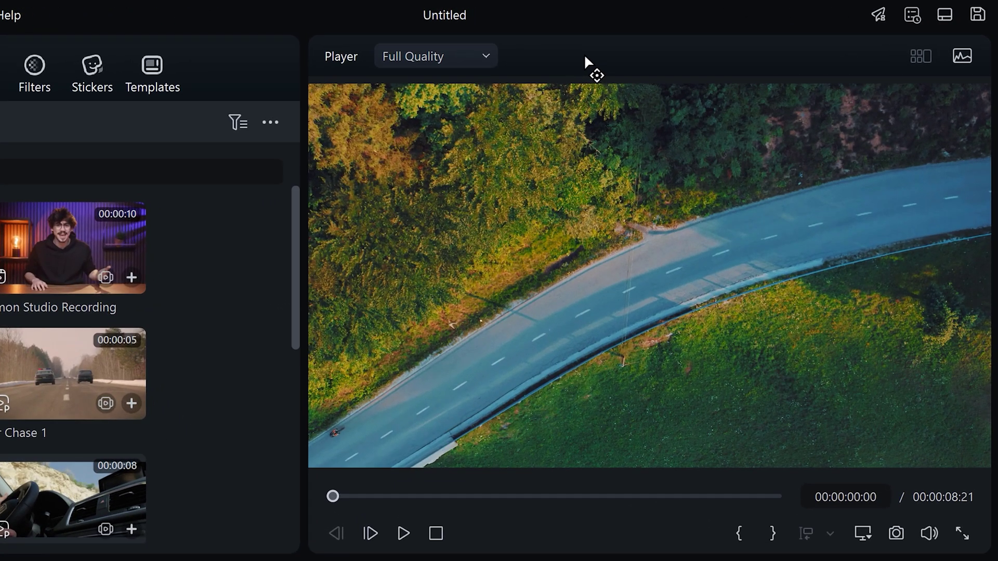
{"action": "key", "text": "space"}
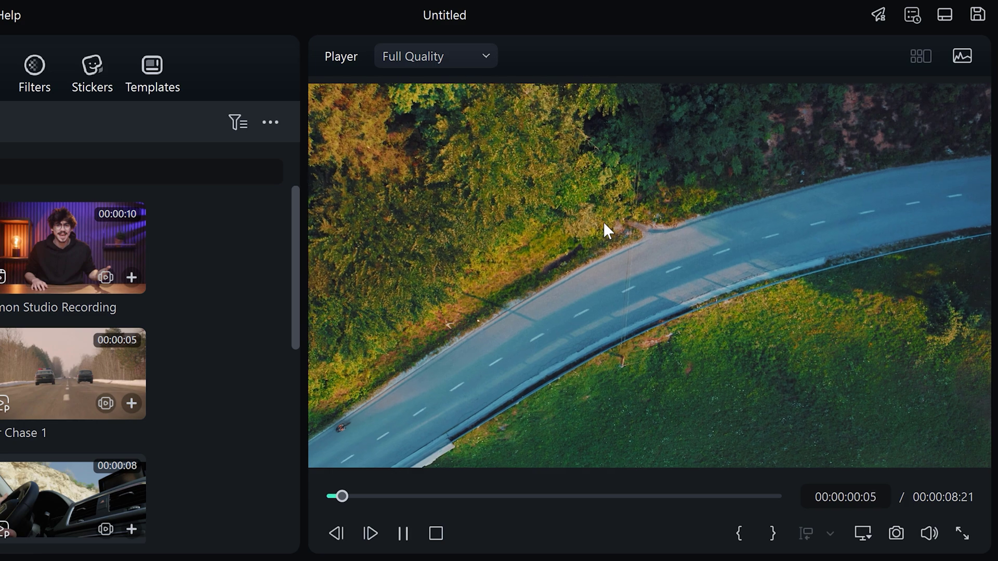
{"action": "left_click", "coordinate": [964, 61]}
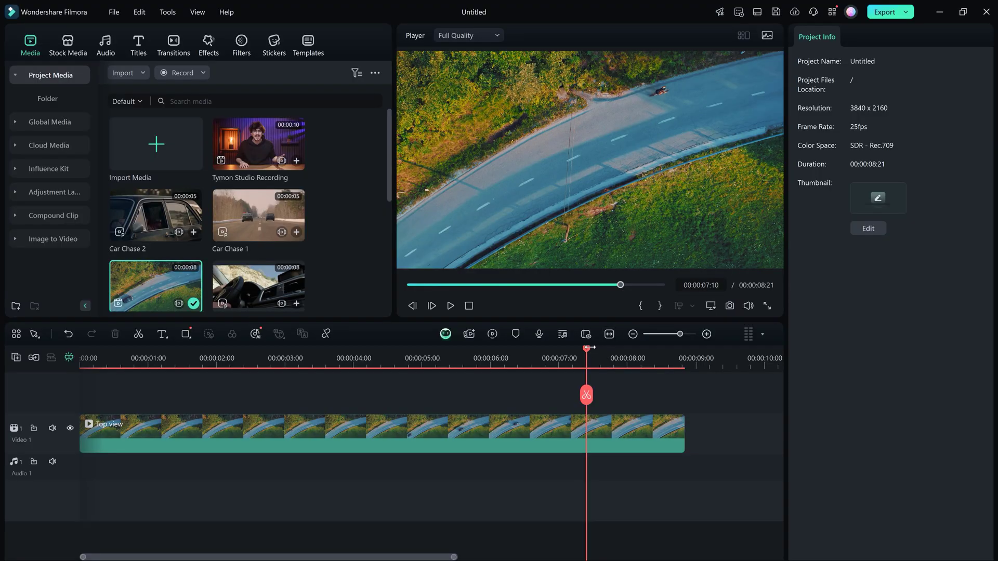
Step: Split the Top view clip at 00:00:04:04 and shift the second half right, leaving a gap
{"action": "left_click_drag", "start_coordinate": [589, 348], "coordinate": [363, 369]}
{"action": "left_click", "coordinate": [371, 425]}
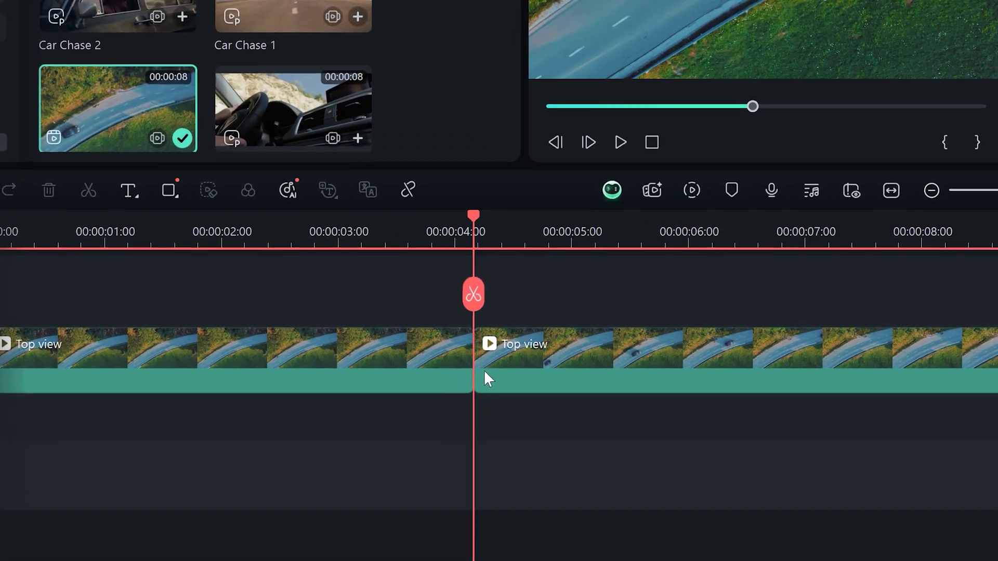
{"action": "left_click_drag", "start_coordinate": [421, 401], "coordinate": [589, 402]}
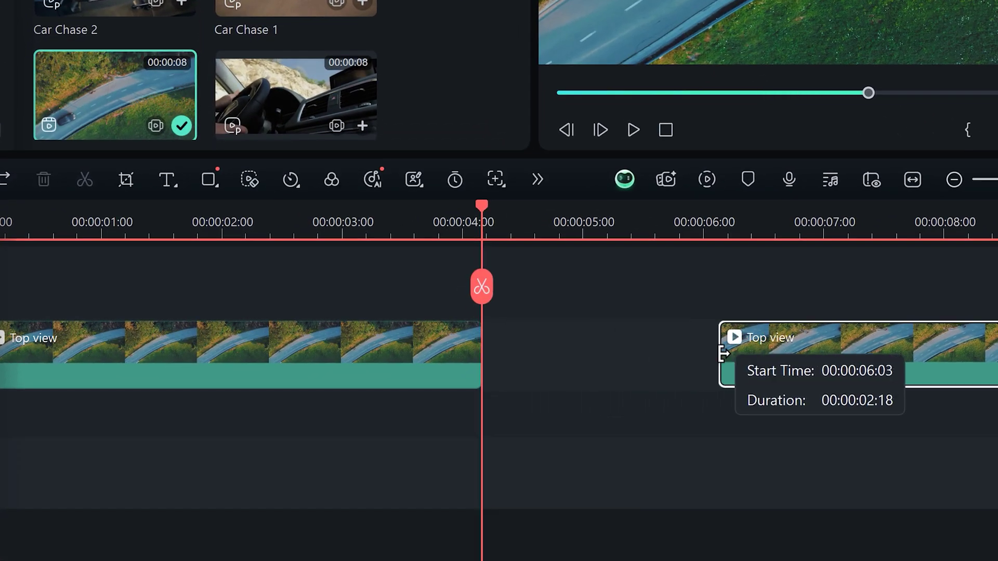
{"action": "left_click_drag", "start_coordinate": [724, 354], "coordinate": [724, 353]}
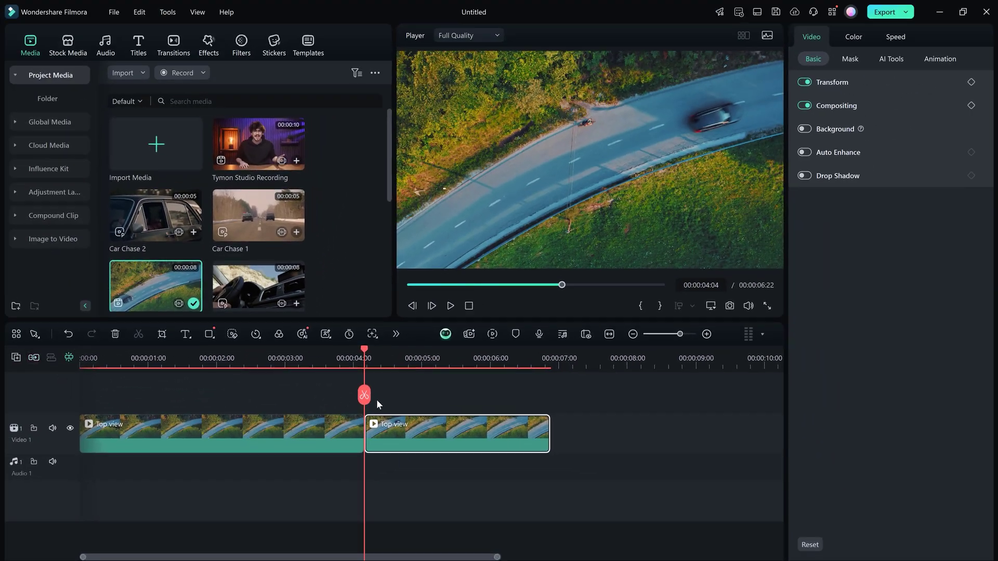
{"action": "left_click_drag", "start_coordinate": [486, 425], "coordinate": [425, 431]}
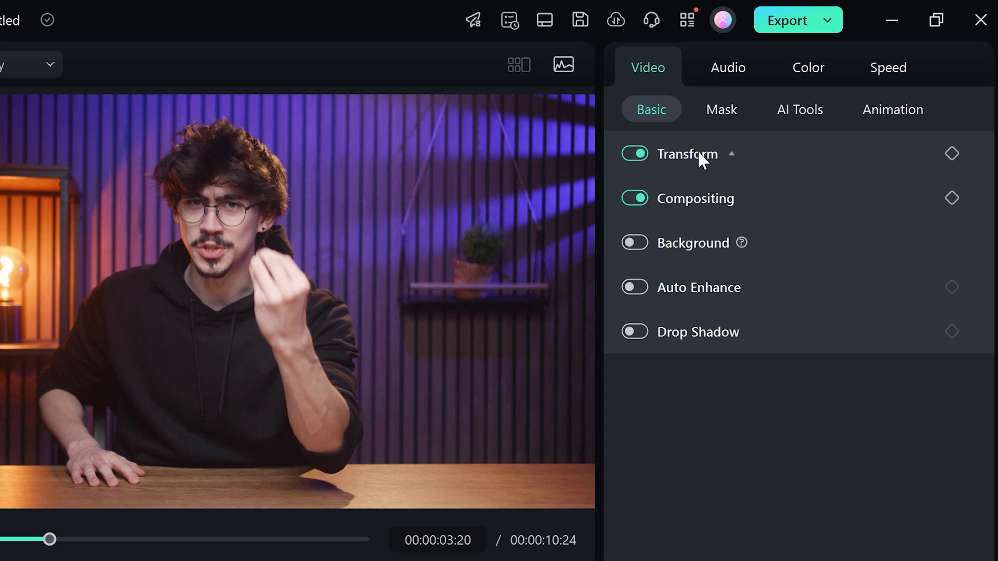
Step: Add a starting Scale keyframe on the studio clip, then move to 00:00:04:02 for the zoom
{"action": "left_click", "coordinate": [838, 81]}
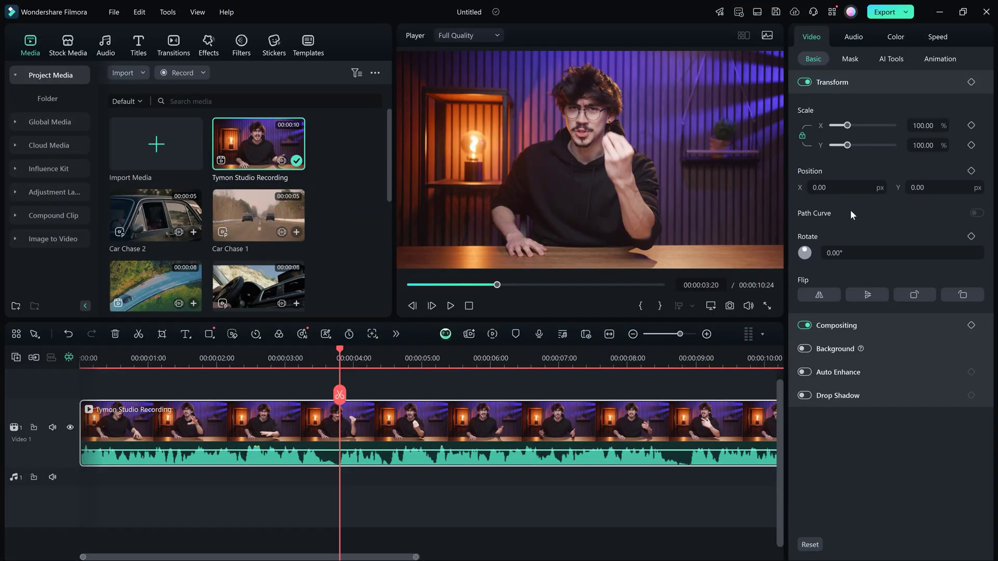
{"action": "left_click", "coordinate": [971, 125]}
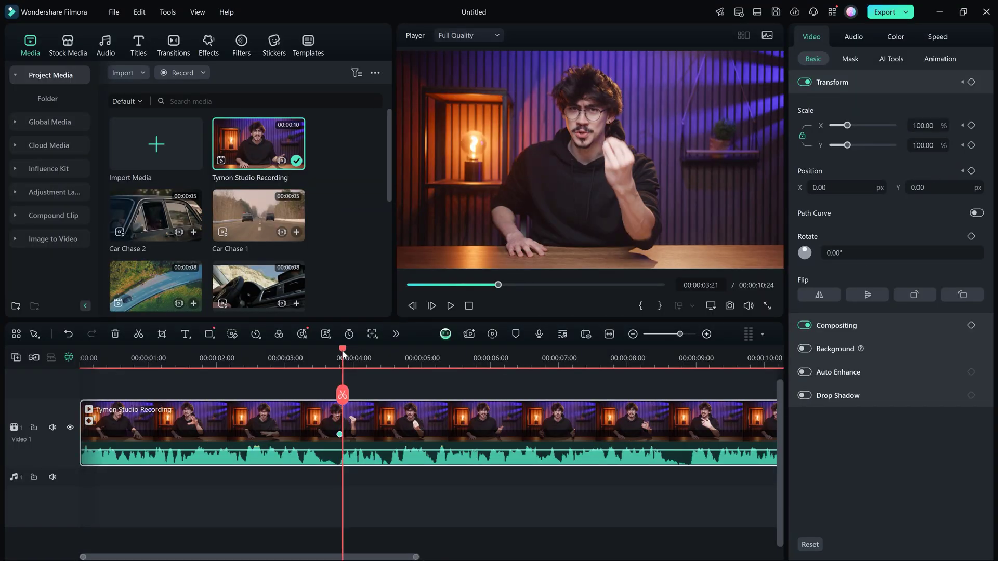
{"action": "left_click_drag", "start_coordinate": [346, 353], "coordinate": [361, 352]}
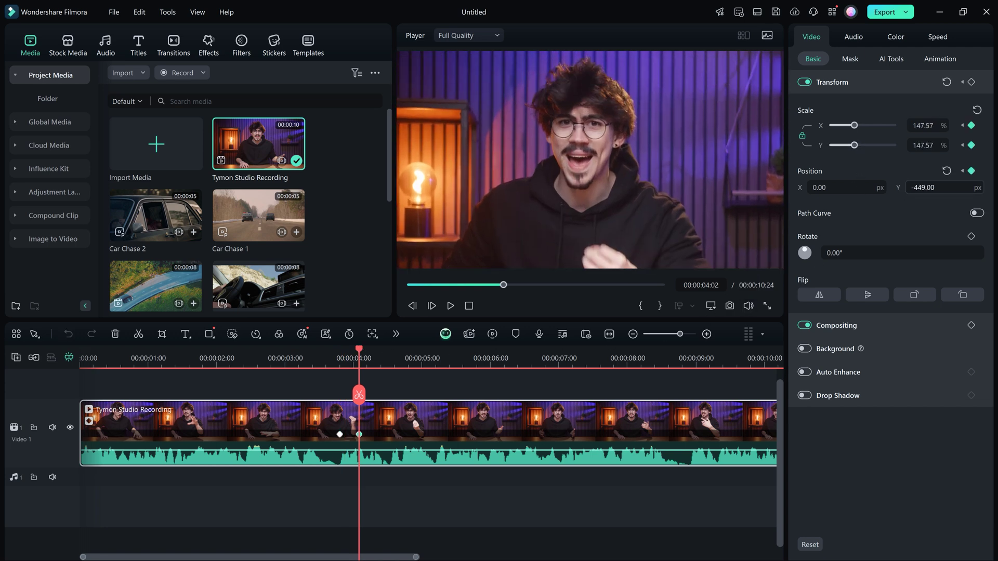
{"action": "right_click", "coordinate": [340, 435]}
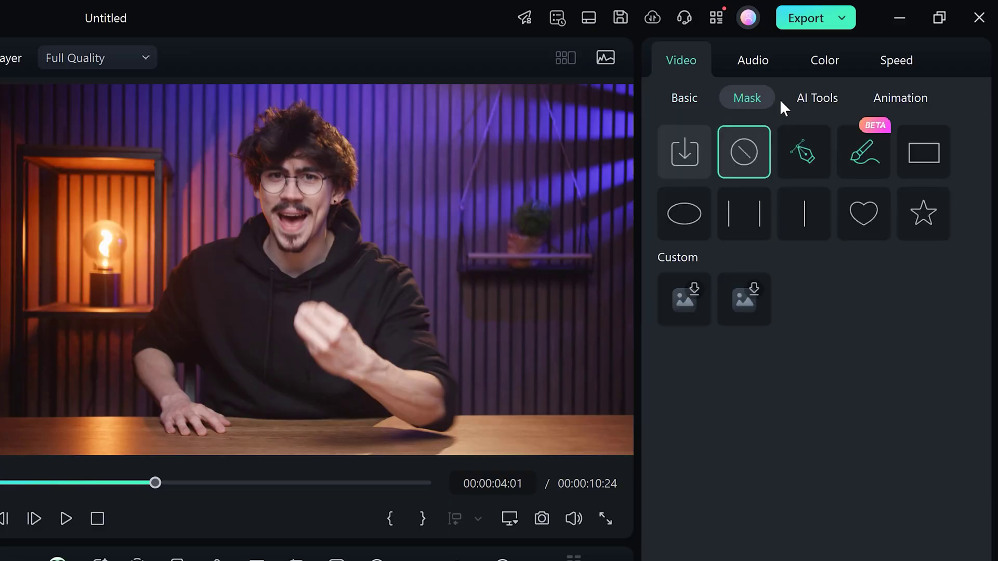
Step: Look through the clip's AI Tools and Animation options, then show its Color adjustments
{"action": "left_click", "coordinate": [813, 100]}
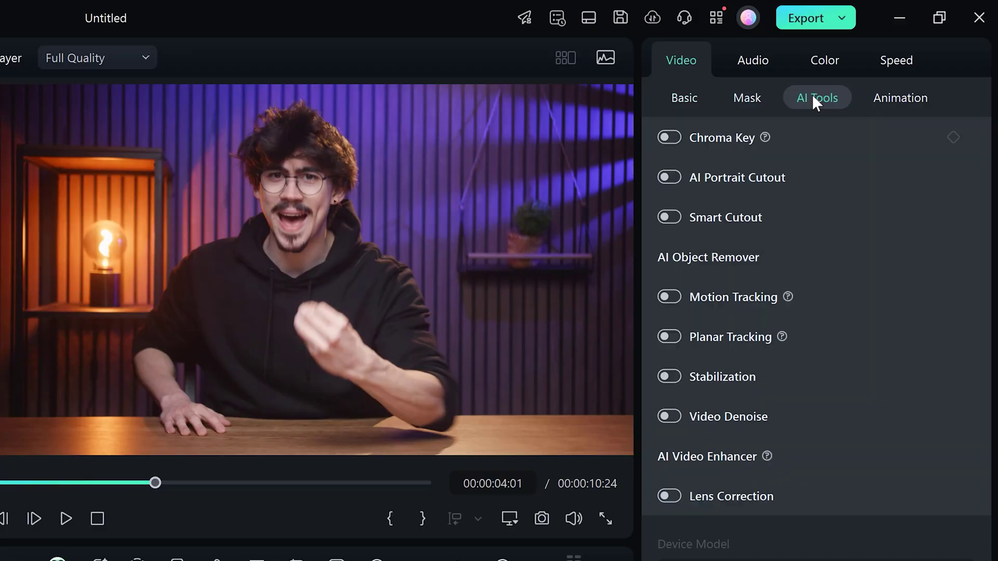
{"action": "left_click", "coordinate": [881, 98]}
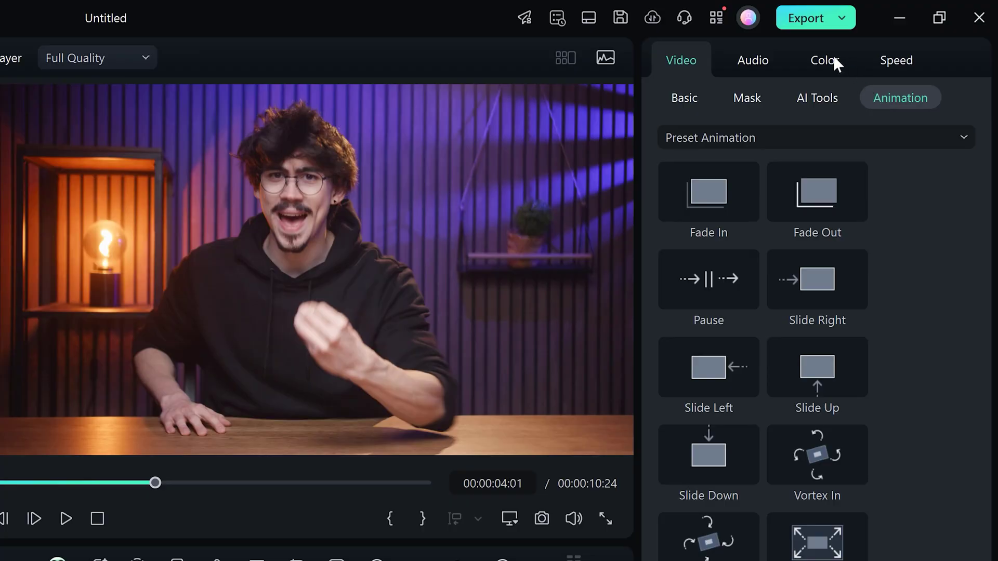
{"action": "left_click", "coordinate": [834, 62]}
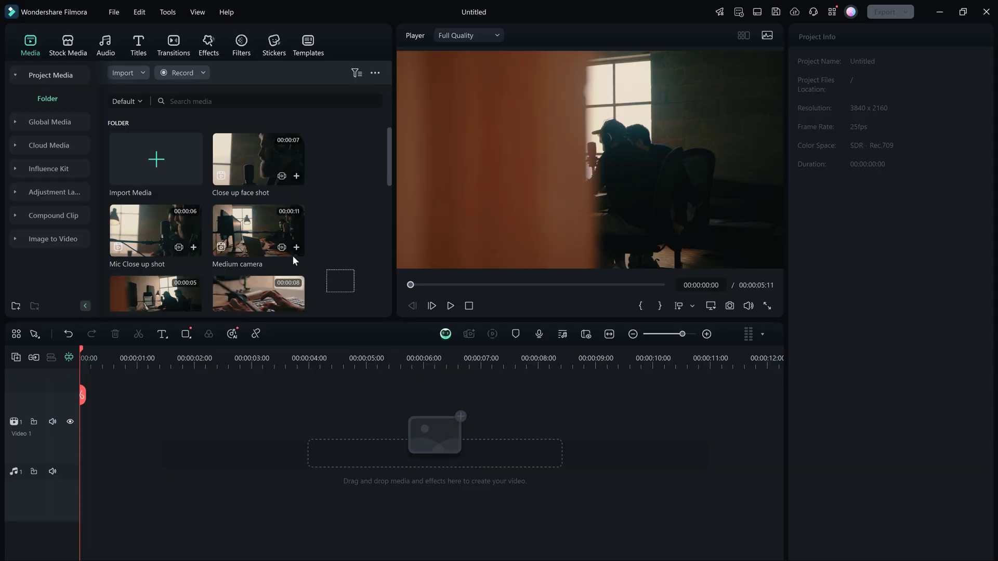
Step: Combine four camera clips plus Close up face shot into Multi-Camera Clip 1 and show camera angles
{"action": "left_click_drag", "start_coordinate": [294, 260], "coordinate": [153, 232]}
{"action": "left_click", "coordinate": [261, 159], "text": "ctrl"}
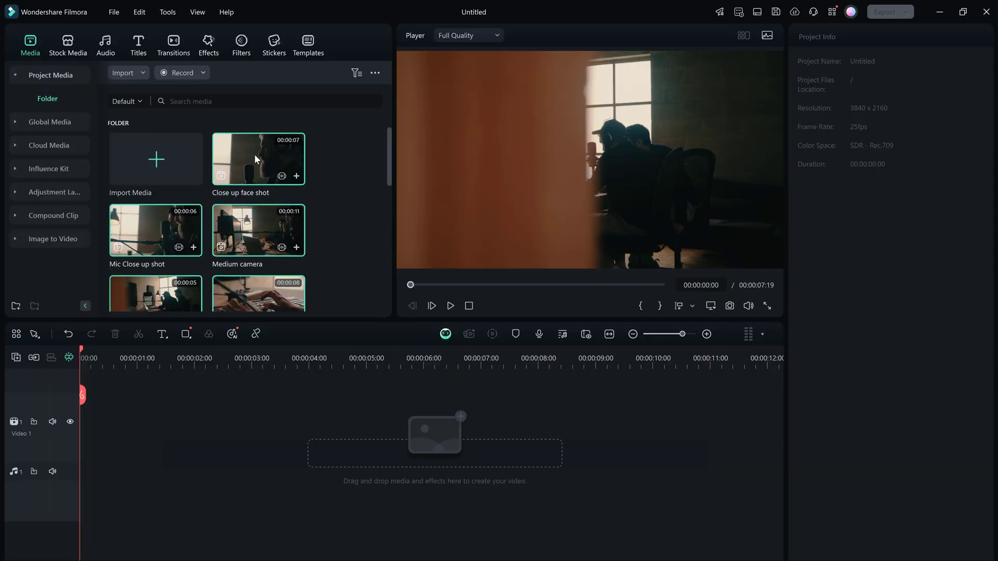
{"action": "key", "text": "space"}
{"action": "right_click", "coordinate": [254, 154]}
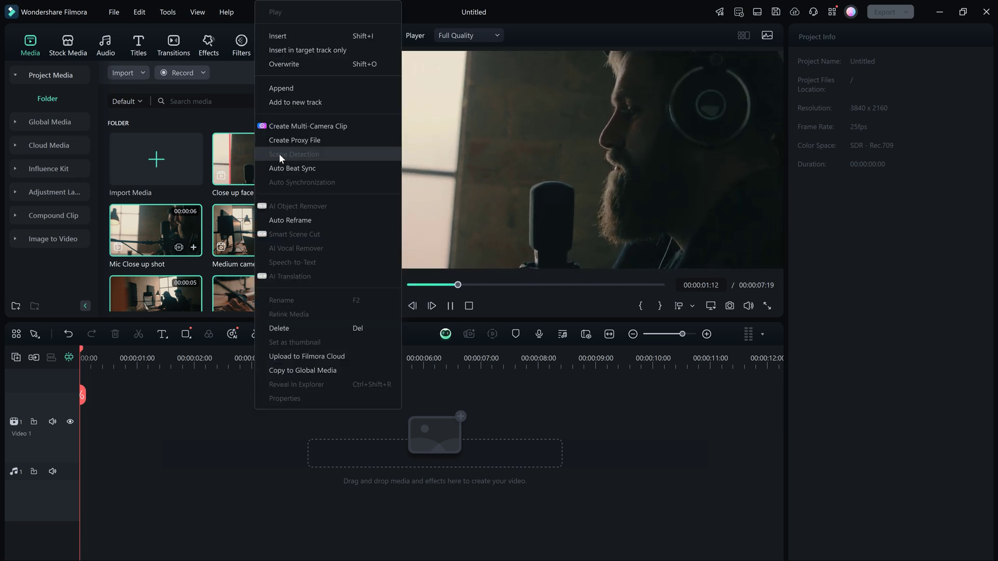
{"action": "left_click", "coordinate": [309, 127]}
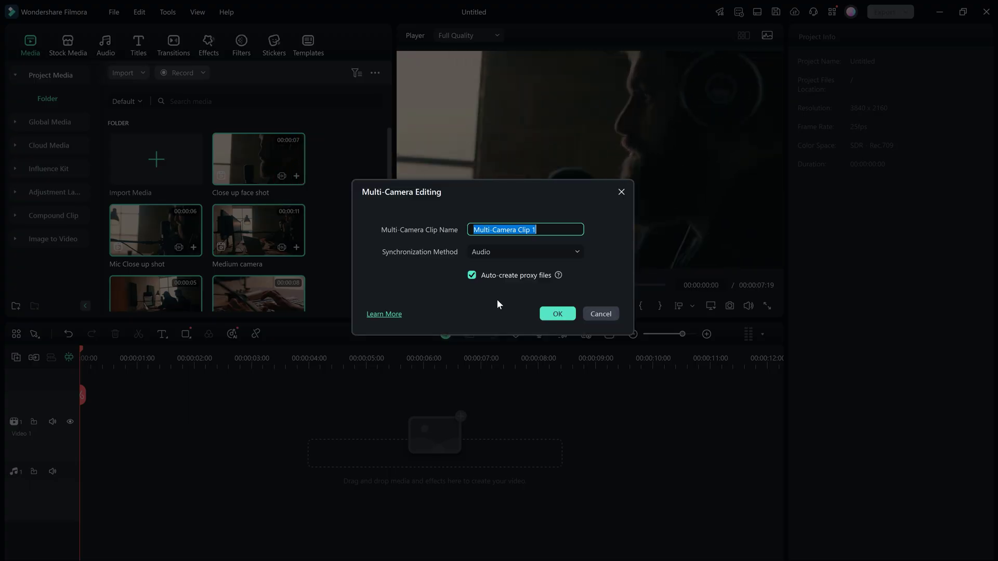
{"action": "left_click", "coordinate": [555, 314]}
{"action": "left_click_drag", "start_coordinate": [503, 354], "coordinate": [94, 353]}
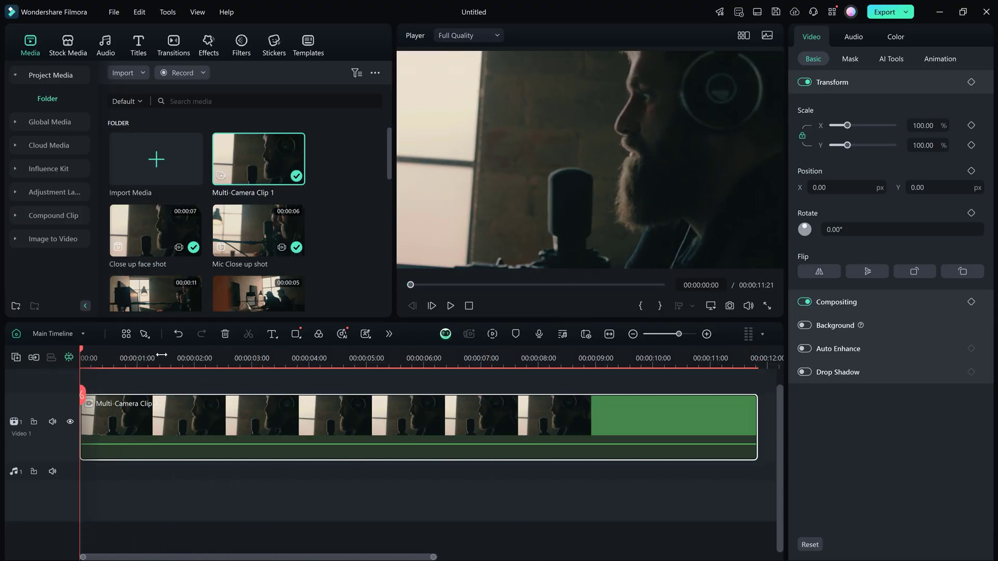
{"action": "left_click", "coordinate": [743, 36]}
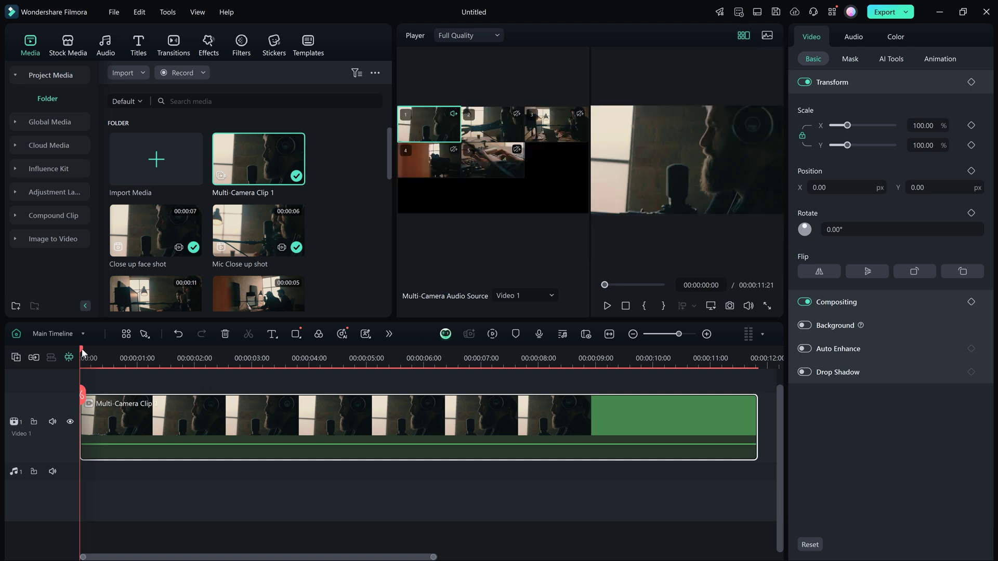
Step: Split the multicam clip at about one second, then cut live between cameras 4, 5, 4, 2 and 4
{"action": "left_click_drag", "start_coordinate": [83, 350], "coordinate": [100, 350]}
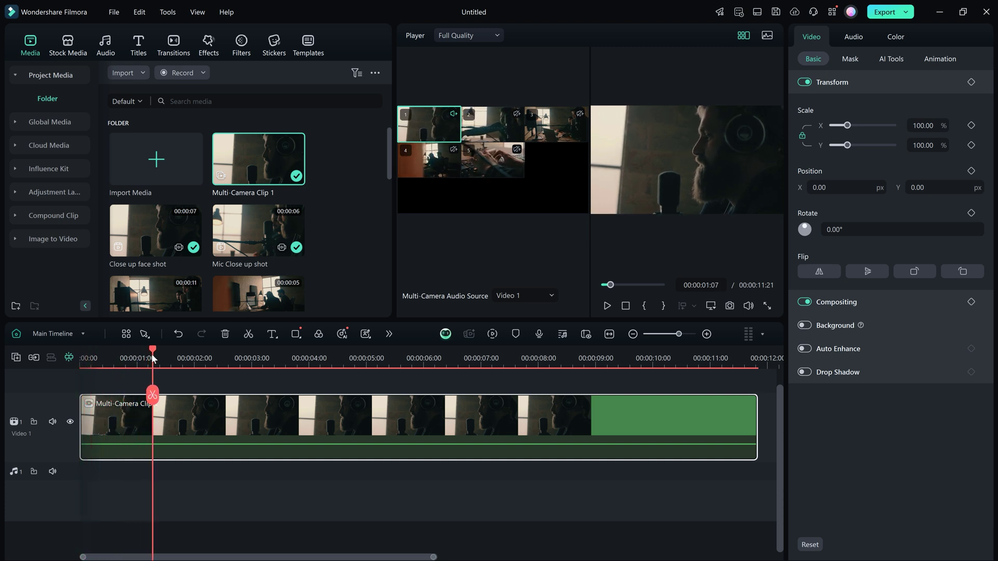
{"action": "left_click", "coordinate": [153, 394]}
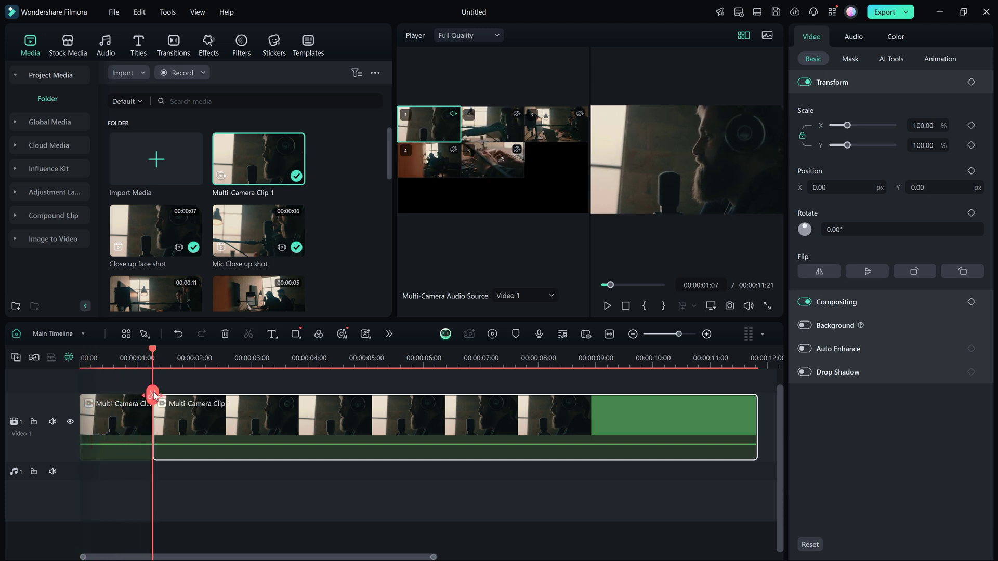
{"action": "left_click", "coordinate": [436, 161]}
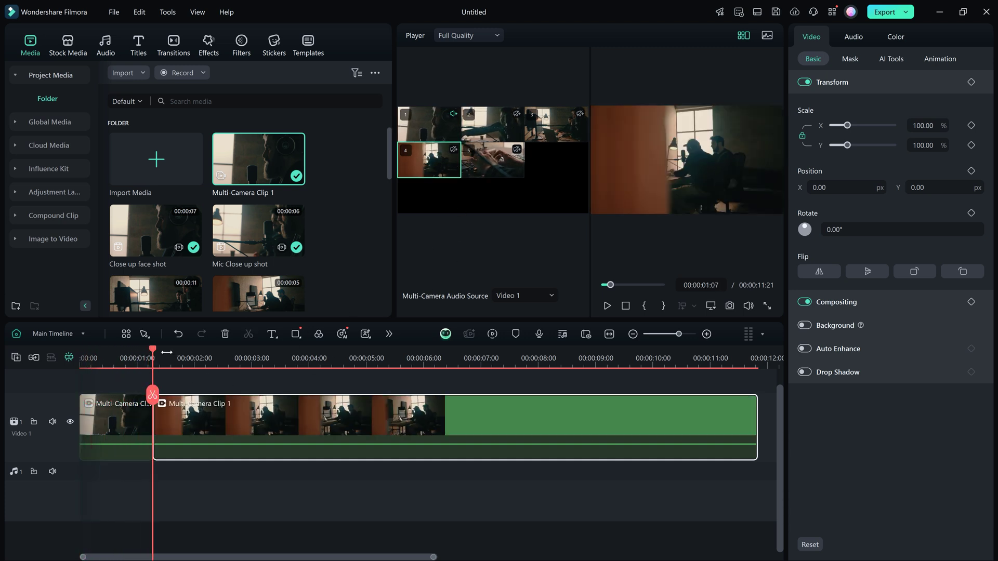
{"action": "key", "text": "5"}
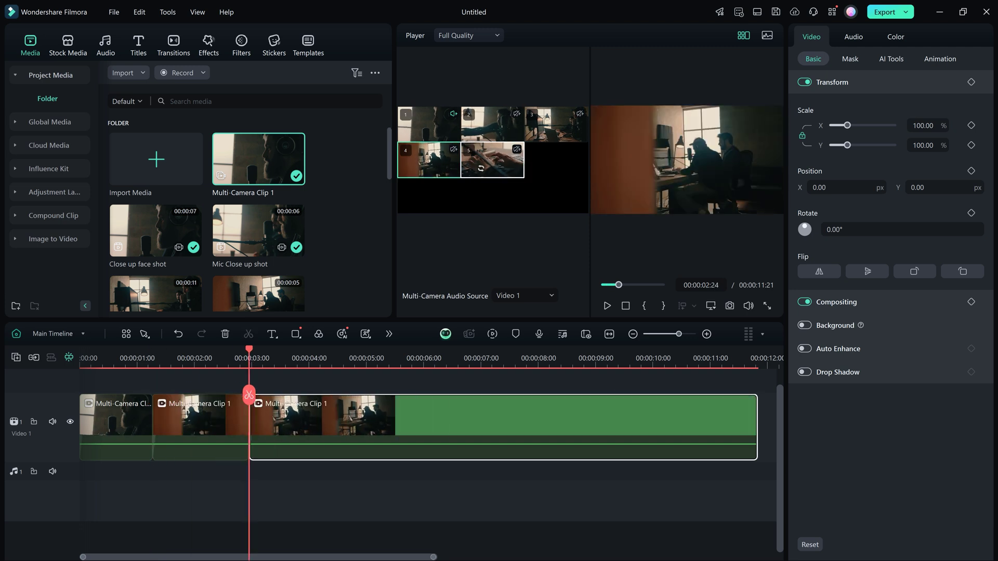
{"action": "left_click", "coordinate": [322, 357]}
{"action": "left_click", "coordinate": [342, 357]}
{"action": "key", "text": "4"}
{"action": "left_click", "coordinate": [446, 356]}
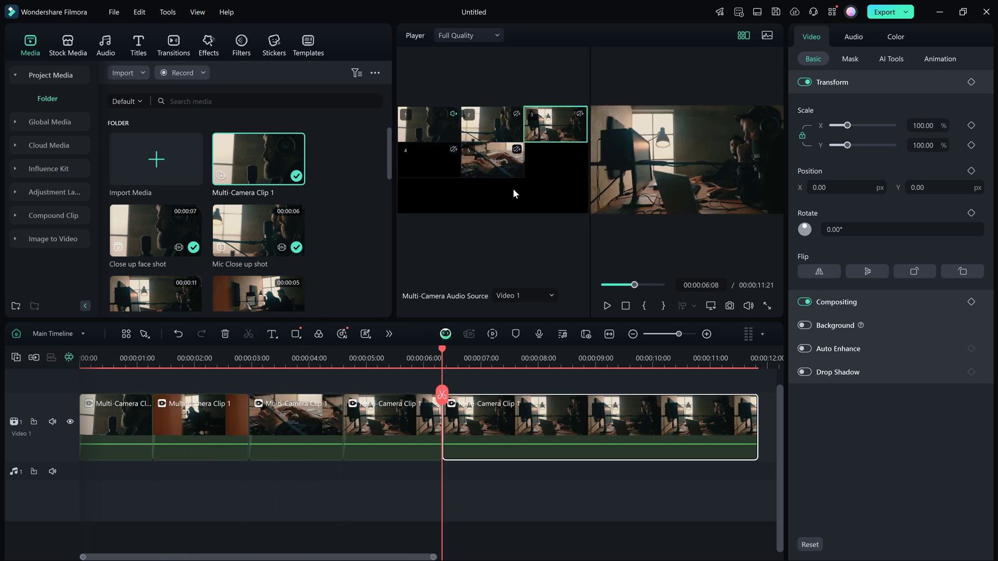
{"action": "key", "text": "2"}
{"action": "left_click", "coordinate": [487, 356]}
{"action": "key", "text": "4"}
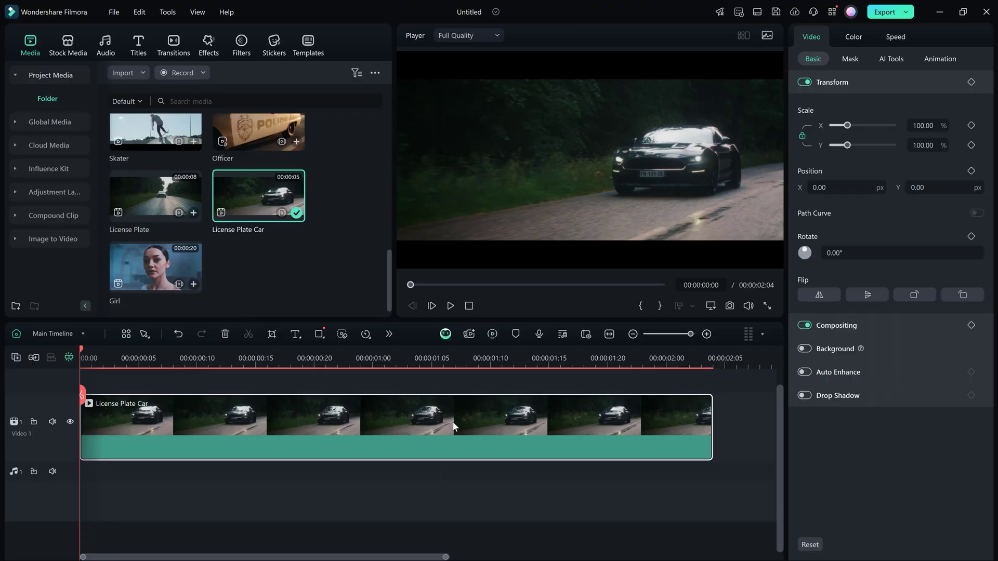
Step: Turn on Planar Tracking for the License Plate Car clip and track the licence plate
{"action": "left_click", "coordinate": [892, 59]}
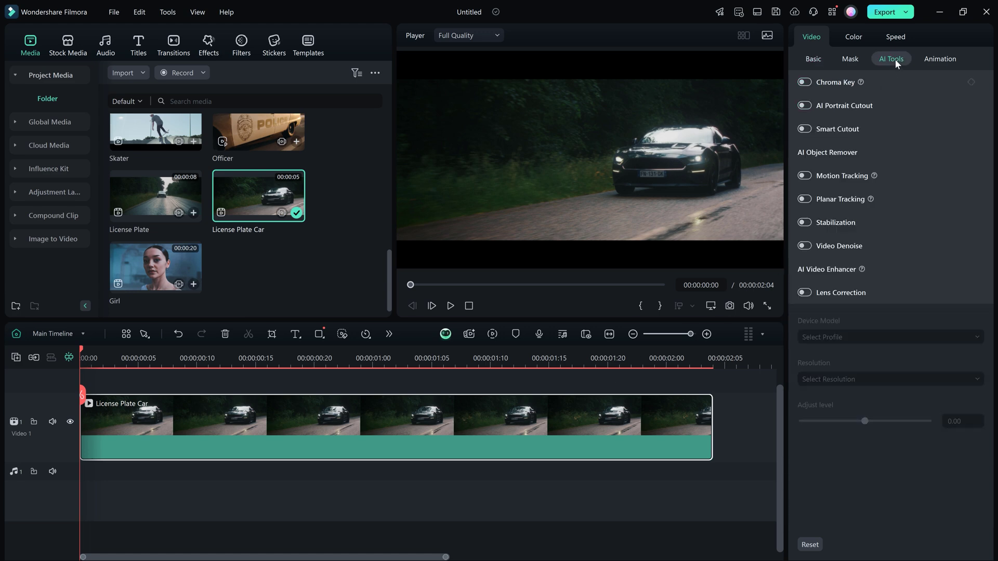
{"action": "left_click", "coordinate": [804, 201]}
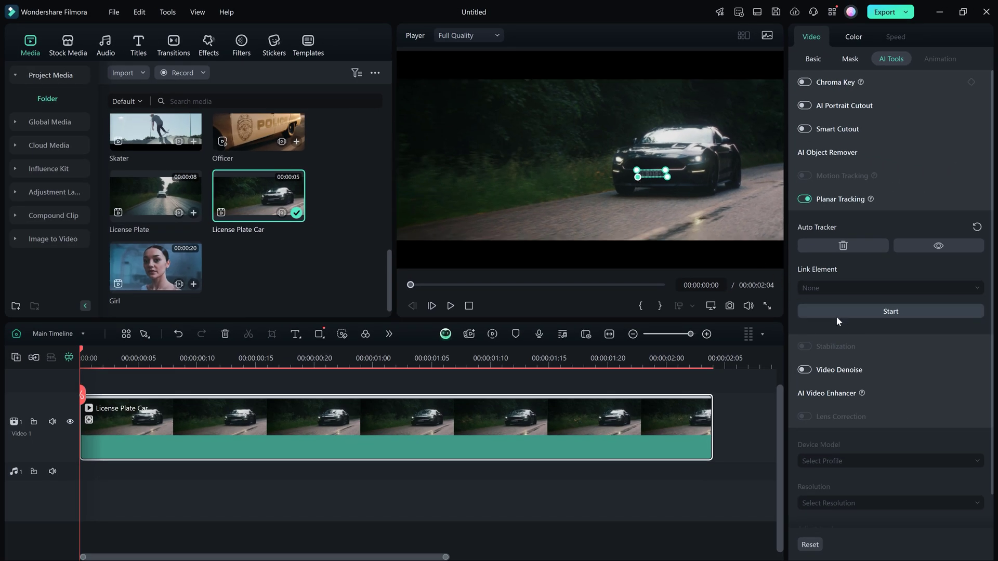
{"action": "left_click", "coordinate": [884, 312]}
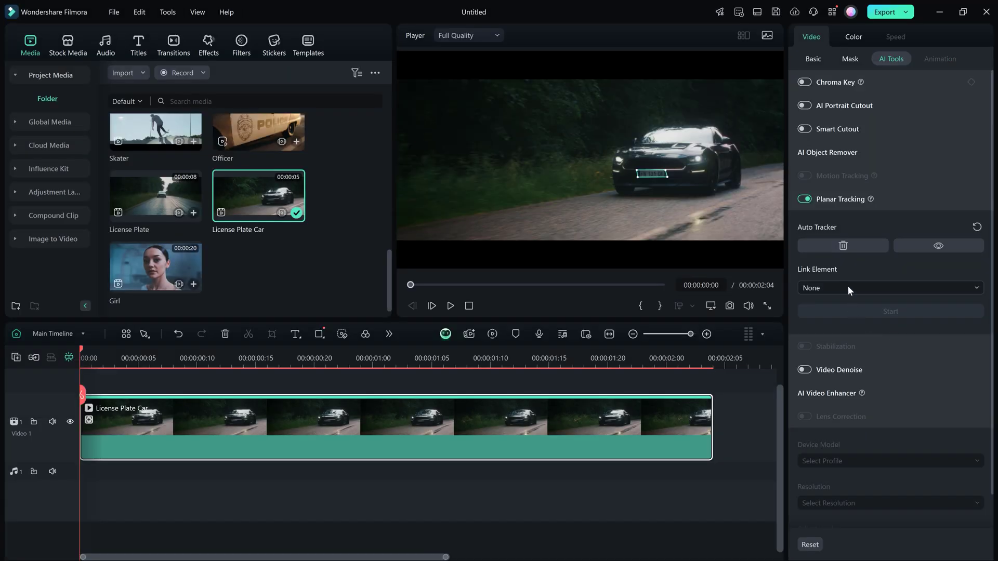
{"action": "left_click", "coordinate": [848, 289]}
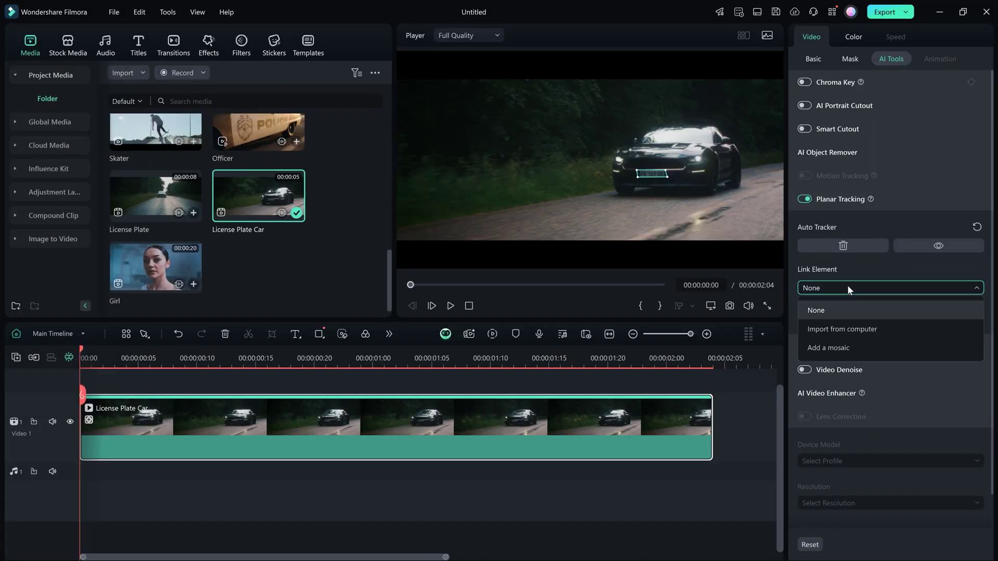
Step: Link a mosaic to the tracked plate, pick the second blur style, lower Blur Amount, and preview
{"action": "left_click", "coordinate": [847, 345]}
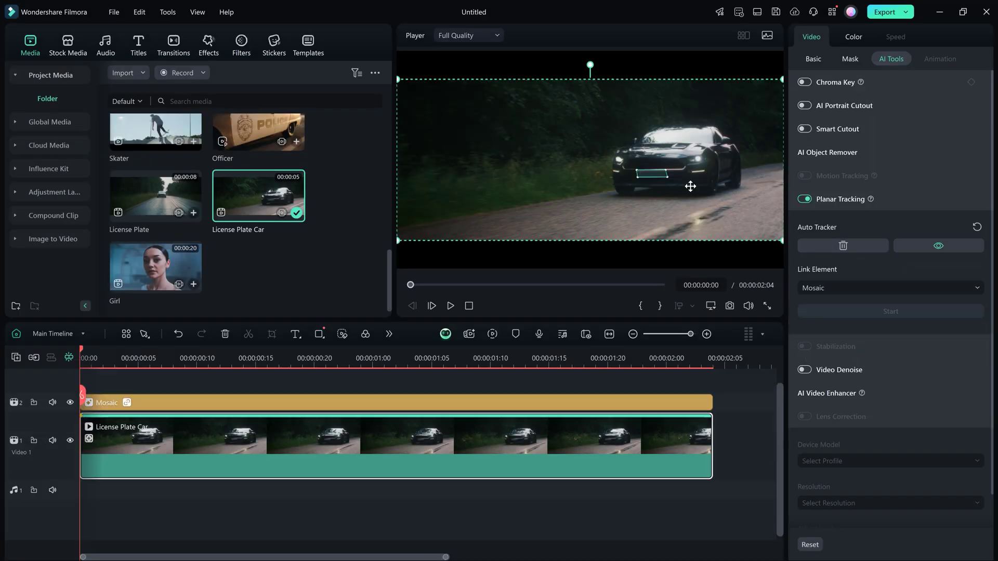
{"action": "left_click", "coordinate": [435, 403]}
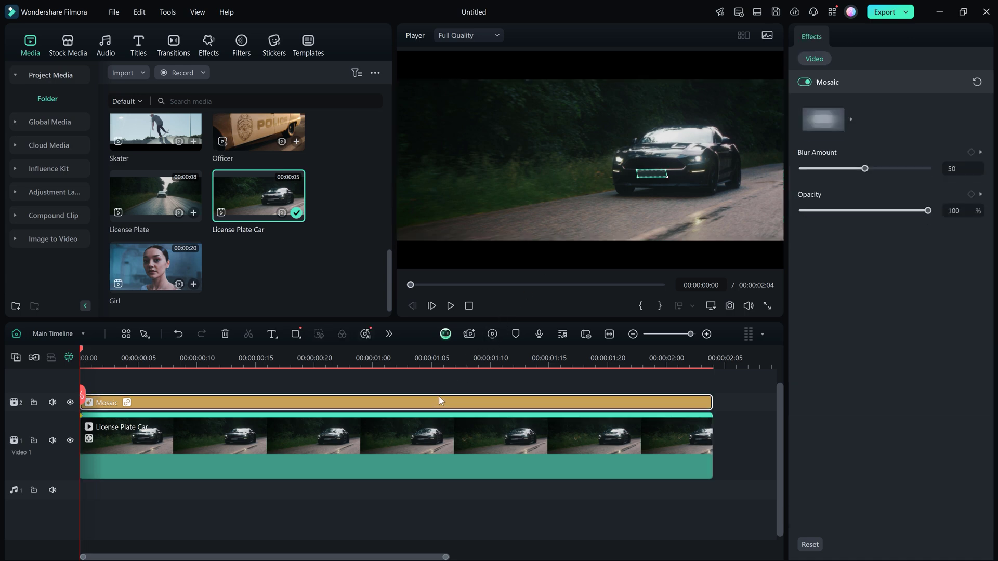
{"action": "left_click", "coordinate": [848, 120]}
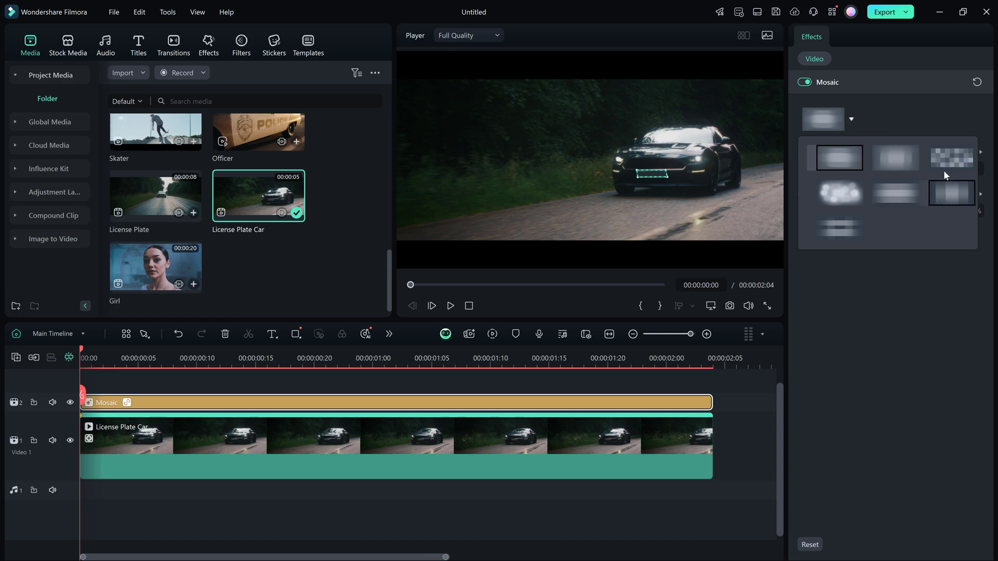
{"action": "left_click", "coordinate": [904, 166]}
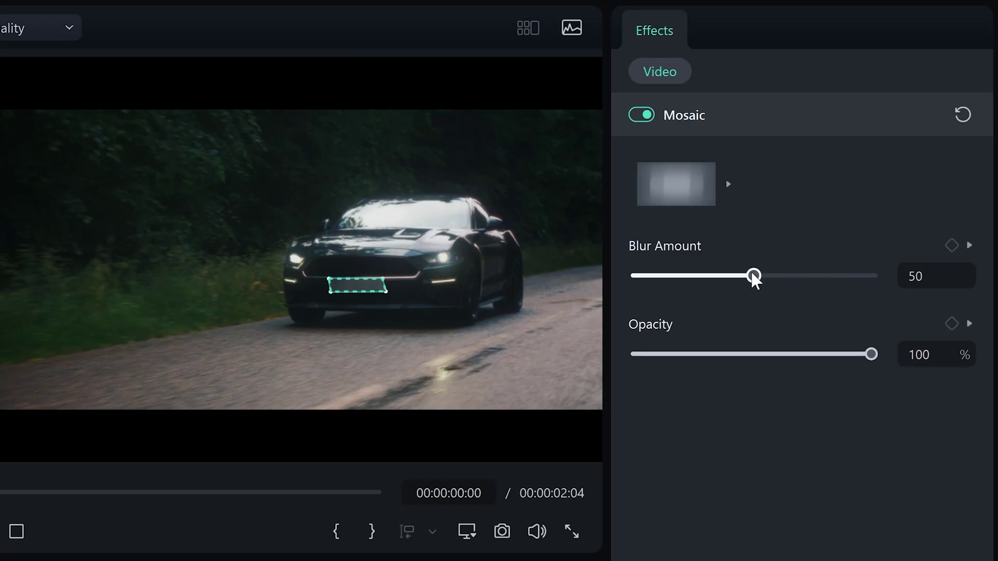
{"action": "left_click_drag", "start_coordinate": [754, 276], "coordinate": [694, 278]}
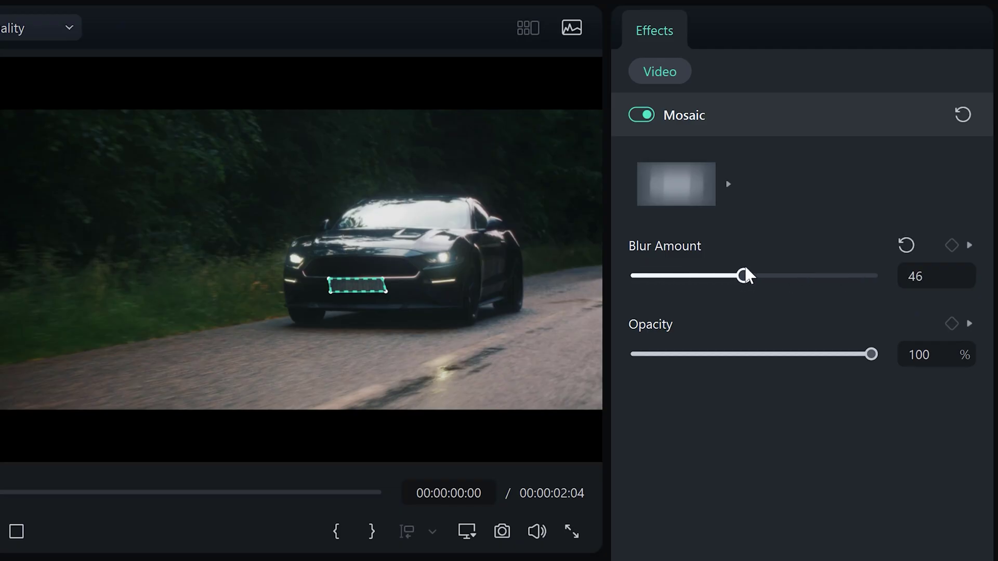
{"action": "key", "text": "space"}
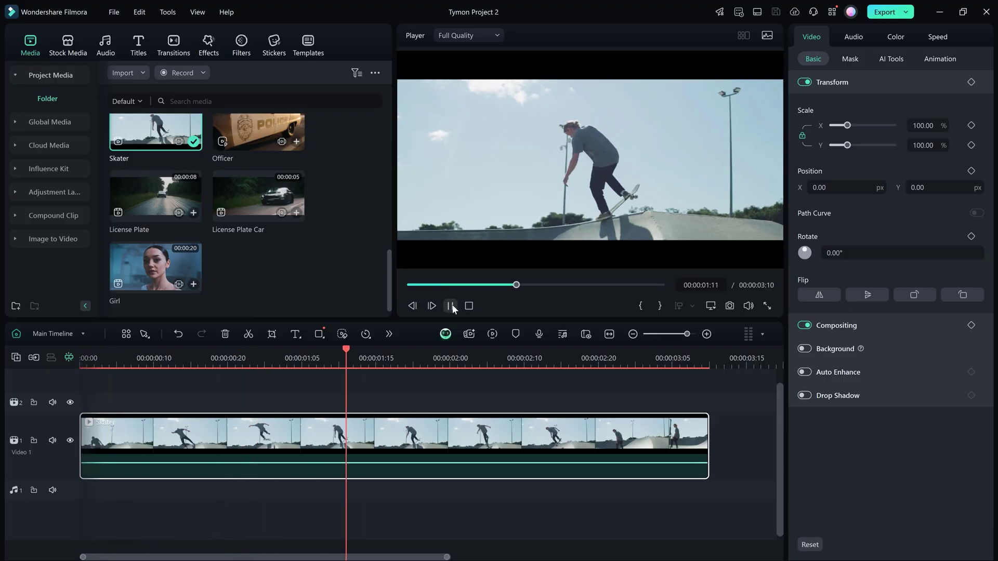
Step: Stop playback and bring up the Skater clip's Speed Ramping presets
{"action": "left_click", "coordinate": [470, 306]}
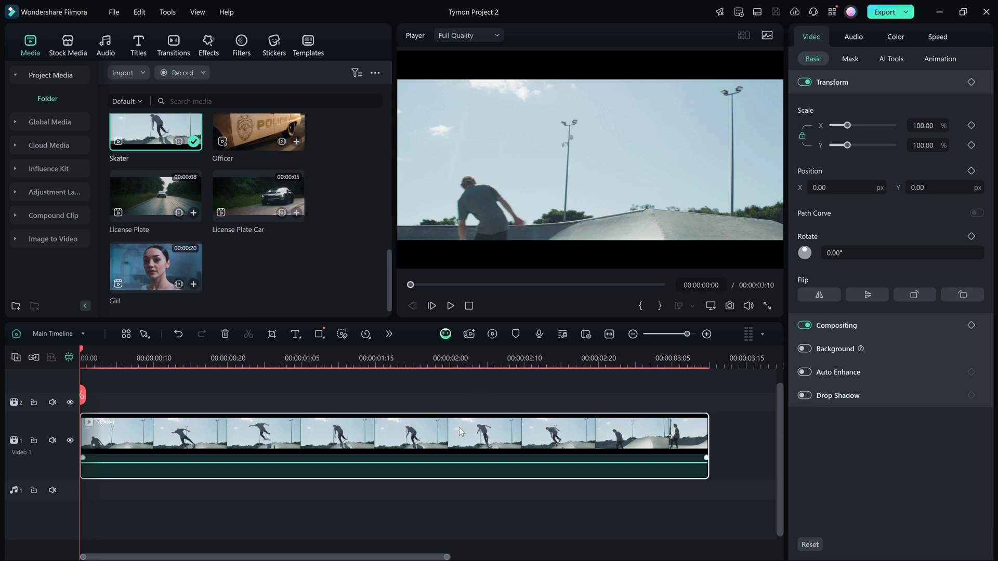
{"action": "left_click", "coordinate": [940, 38]}
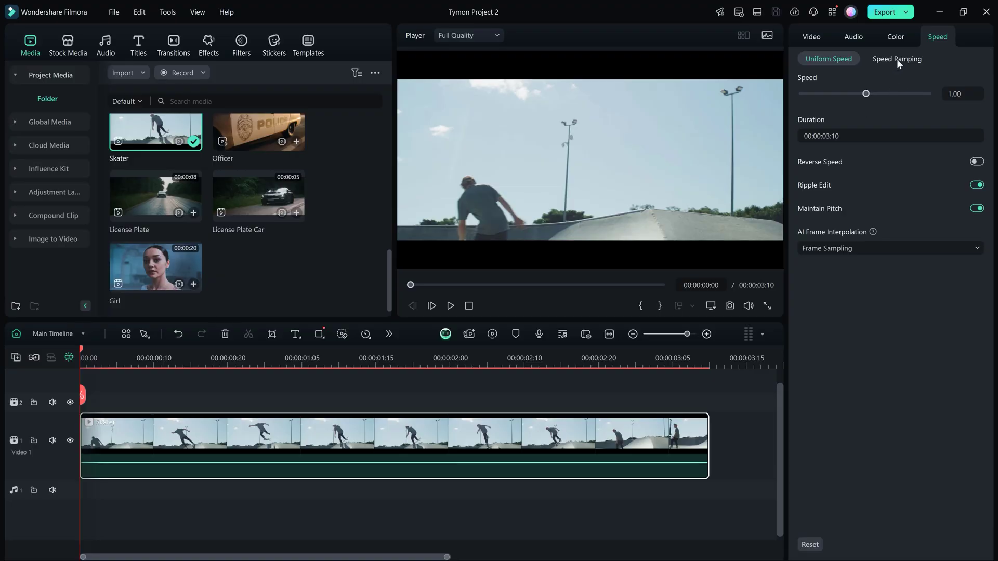
{"action": "left_click", "coordinate": [897, 59]}
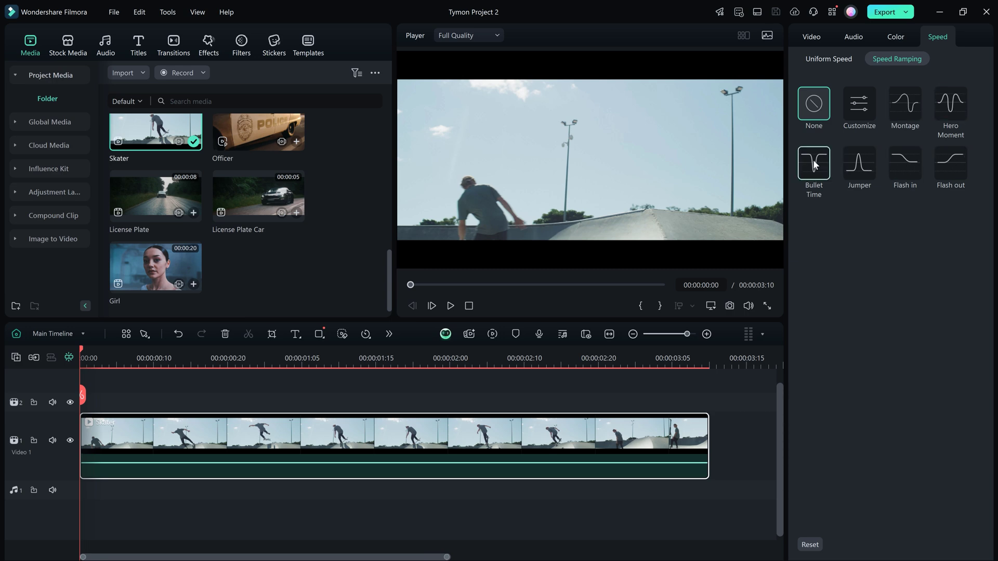
Step: Build a custom speed curve for the Skater clip with the slow-motion dip moved early
{"action": "left_click", "coordinate": [860, 113]}
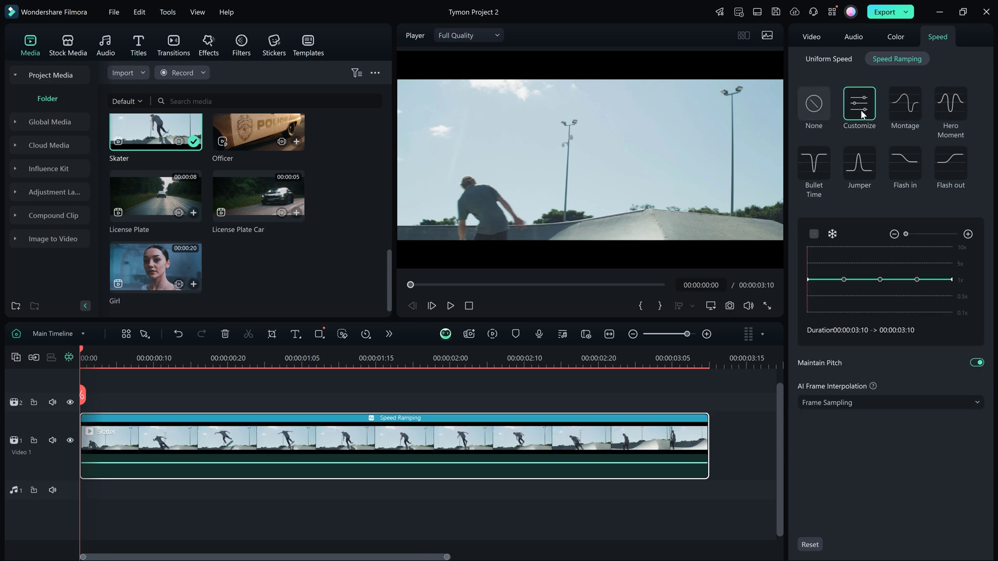
{"action": "mouse_move", "coordinate": [843, 279]}
{"action": "left_mouse_down"}
{"action": "mouse_move", "coordinate": [815, 280]}
{"action": "mouse_move", "coordinate": [879, 280]}
{"action": "mouse_move", "coordinate": [838, 280]}
{"action": "left_mouse_up"}
{"action": "left_click_drag", "start_coordinate": [917, 279], "coordinate": [838, 297]}
Step: Replay the ramped clip from its start, then set AI Frame Interpolation to Optical Flow
{"action": "left_click", "coordinate": [808, 253]}
{"action": "key", "text": "space"}
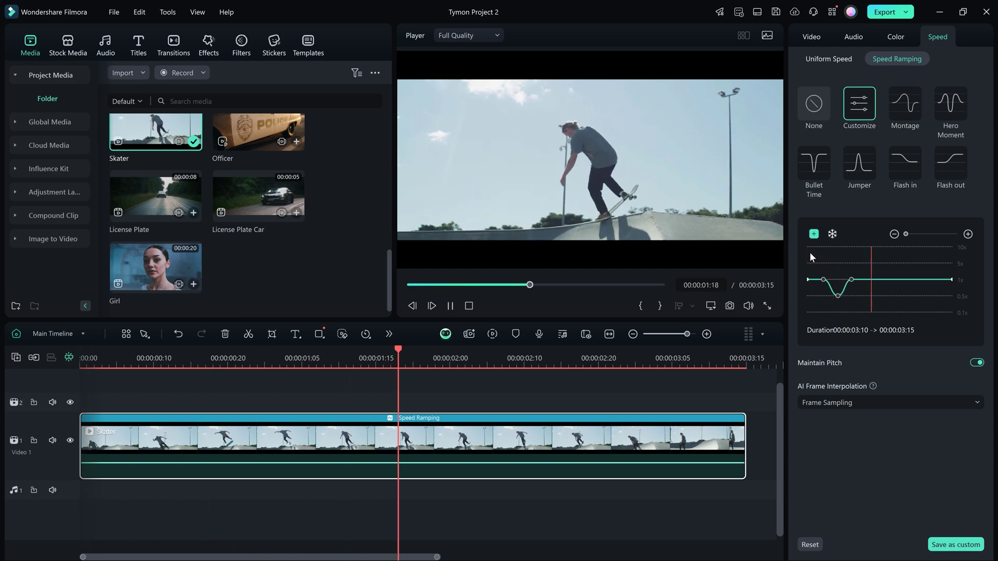
{"action": "key", "text": "space"}
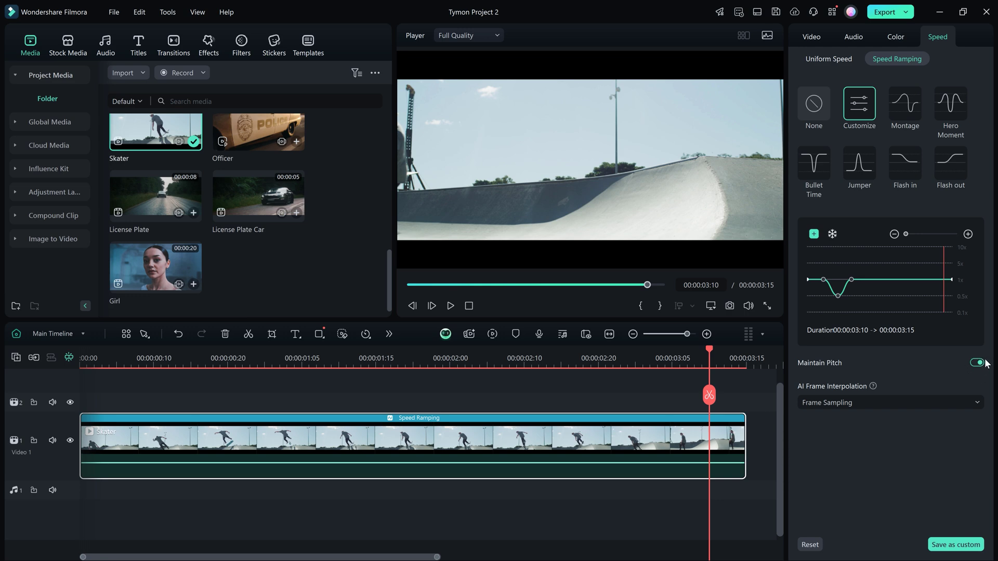
{"action": "left_click", "coordinate": [893, 405]}
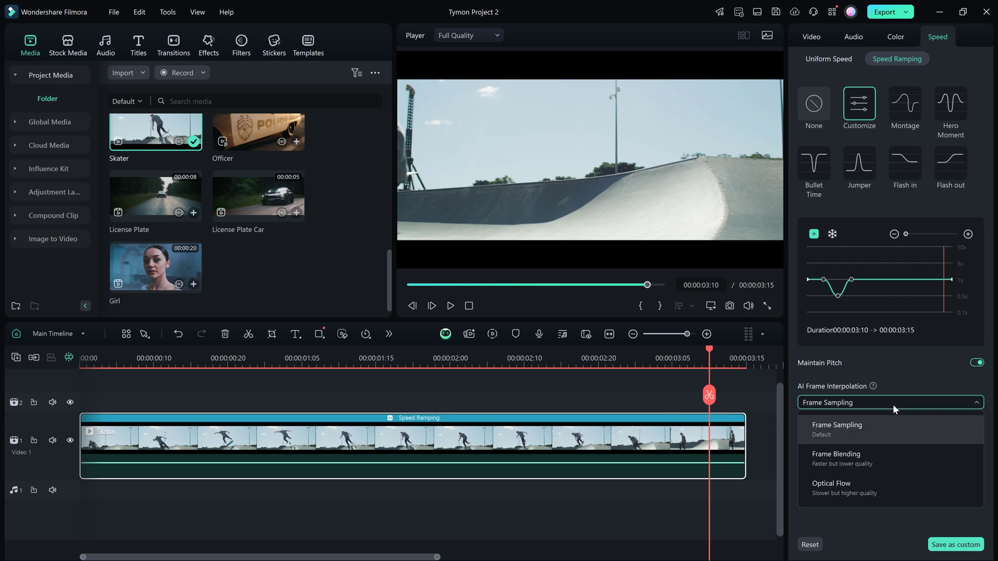
{"action": "left_click", "coordinate": [856, 495]}
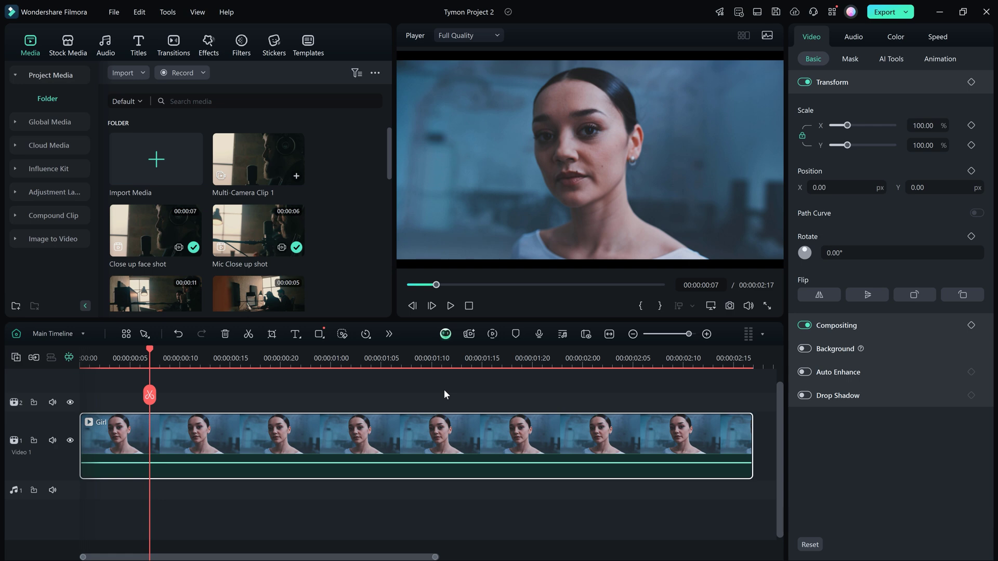
Step: Mask the woman with a Smart Brush AI Mask, using Extend 1 and Blur Strength 10
{"action": "left_click", "coordinate": [847, 59]}
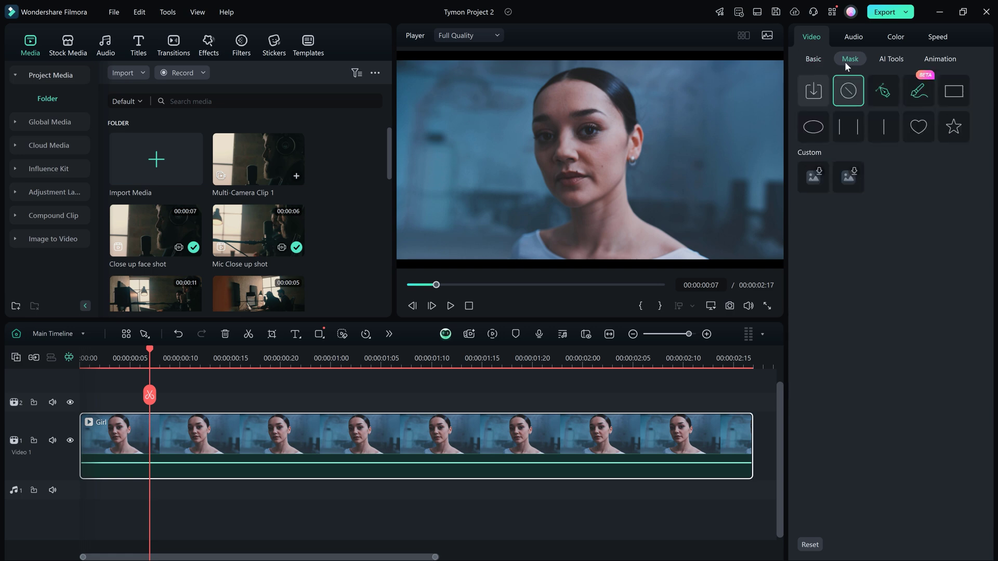
{"action": "left_click", "coordinate": [917, 94]}
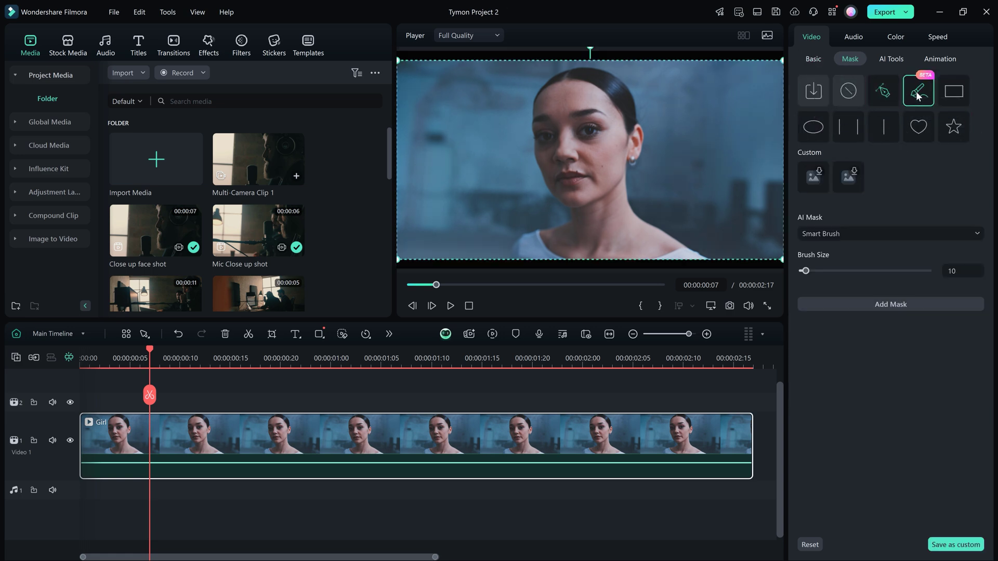
{"action": "left_click", "coordinate": [844, 234]}
{"action": "left_click", "coordinate": [831, 255]}
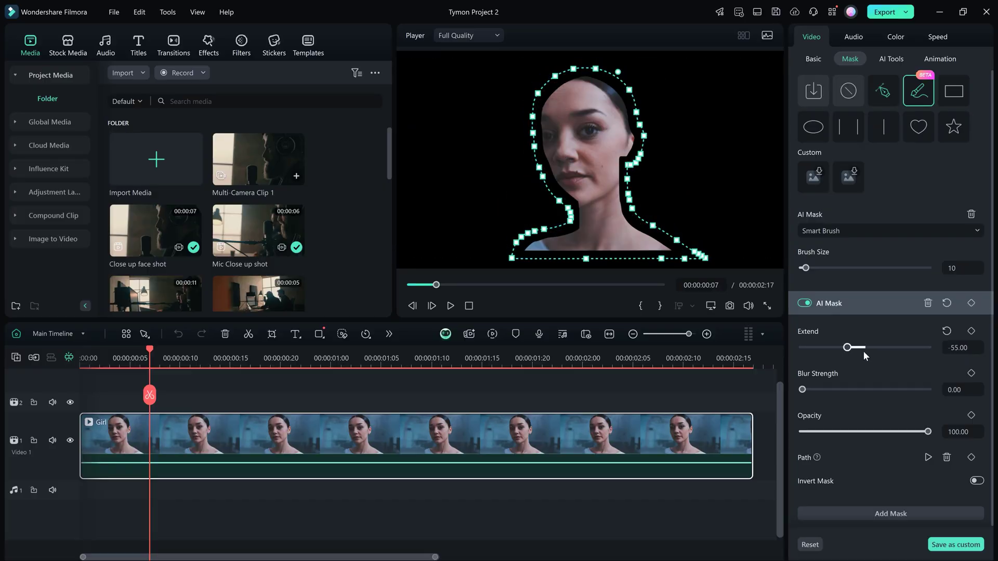
{"action": "left_click", "coordinate": [865, 347]}
{"action": "left_click_drag", "start_coordinate": [802, 389], "coordinate": [815, 390]}
{"action": "left_click_drag", "start_coordinate": [928, 431], "coordinate": [955, 442]}
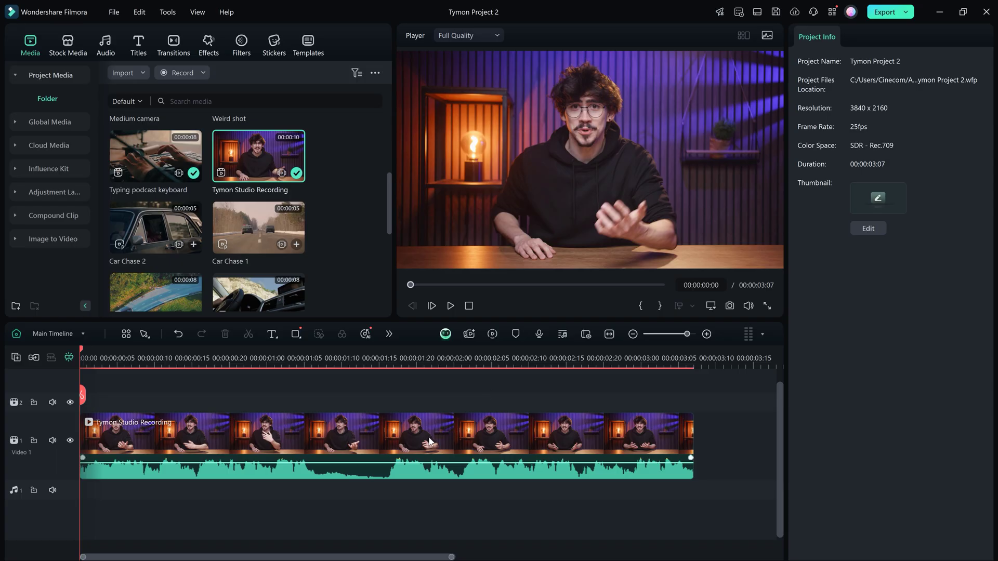
Step: Enable AI Portrait Cutout on Tymon Studio Recording and apply the Neon Border preset
{"action": "left_click", "coordinate": [430, 442]}
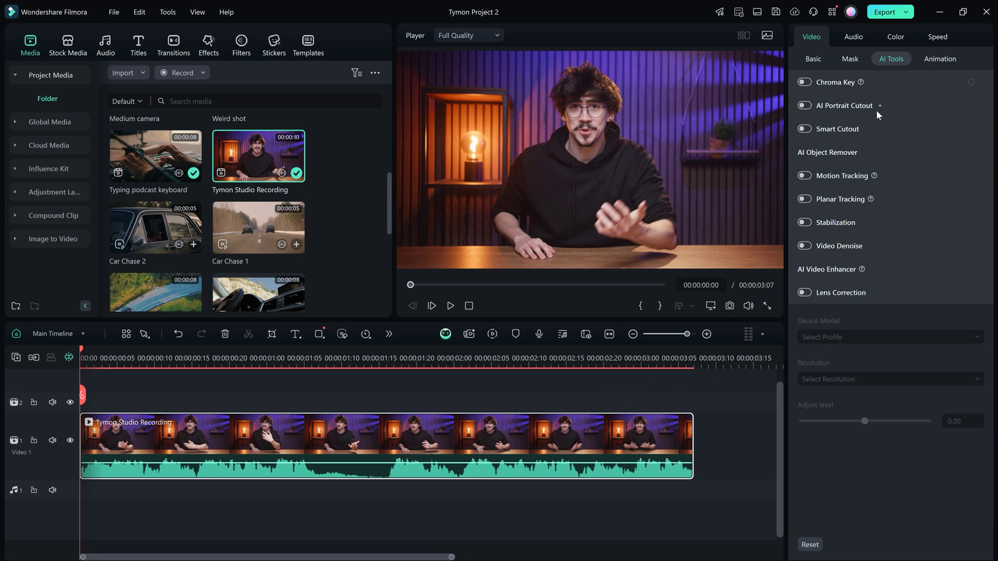
{"action": "left_click", "coordinate": [804, 106]}
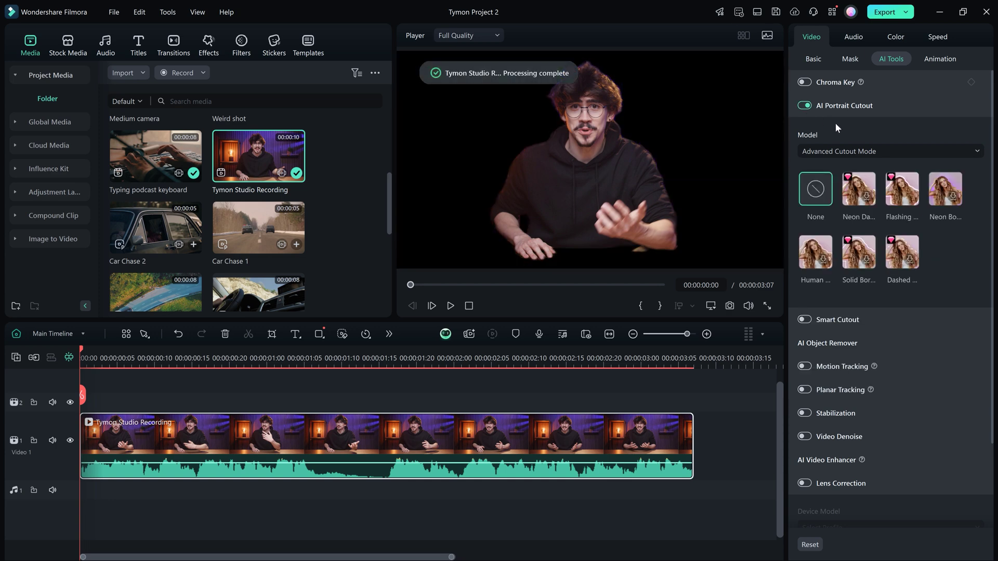
{"action": "left_click", "coordinate": [943, 192]}
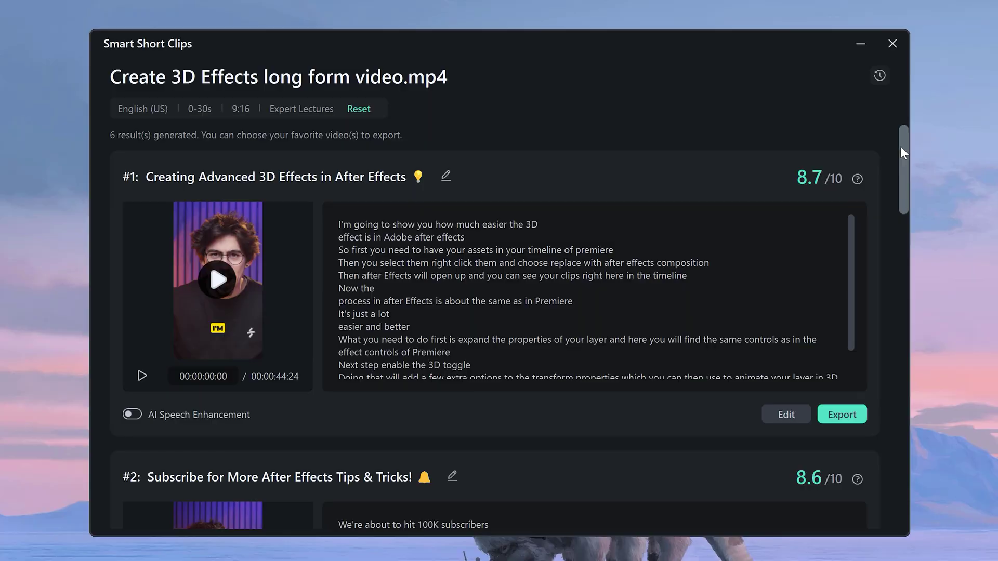
Step: Load Create 3D Effects long form video.mp4 into Smart Short Clips and generate Expert Lectures 9:16 shorts
{"action": "left_click_drag", "start_coordinate": [900, 146], "coordinate": [888, 397]}
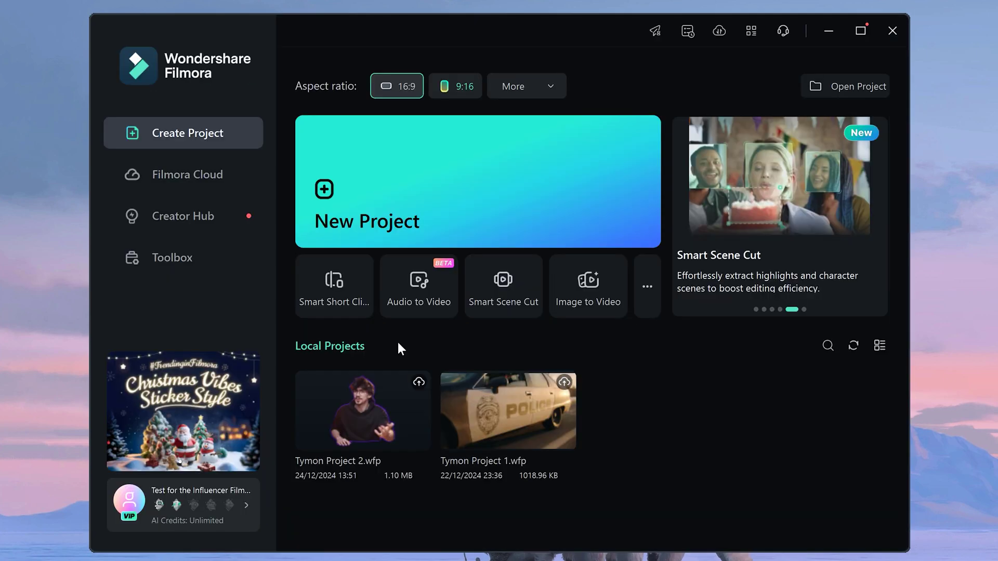
{"action": "left_click", "coordinate": [329, 280]}
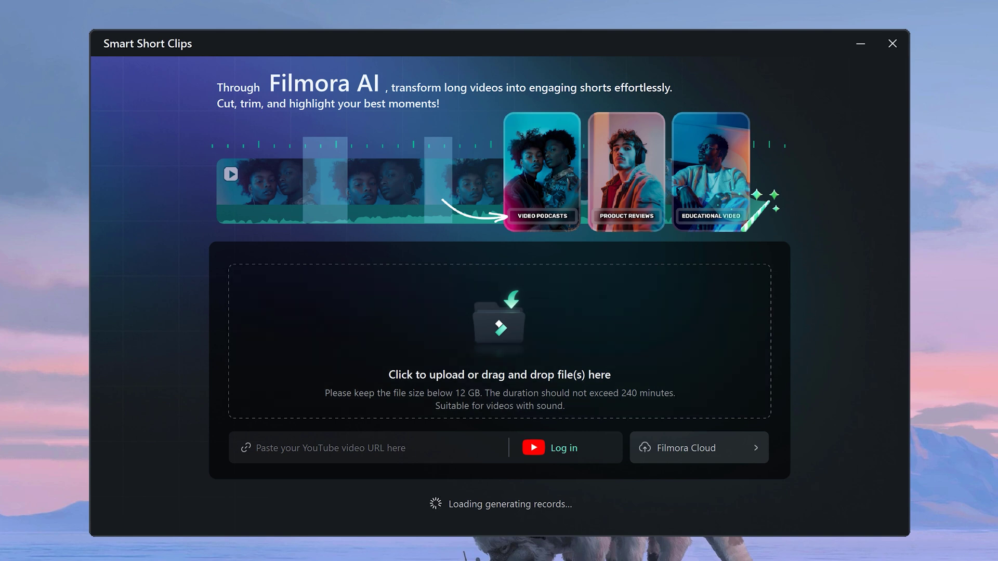
{"action": "left_click_drag", "start_coordinate": [988, 332], "coordinate": [448, 214]}
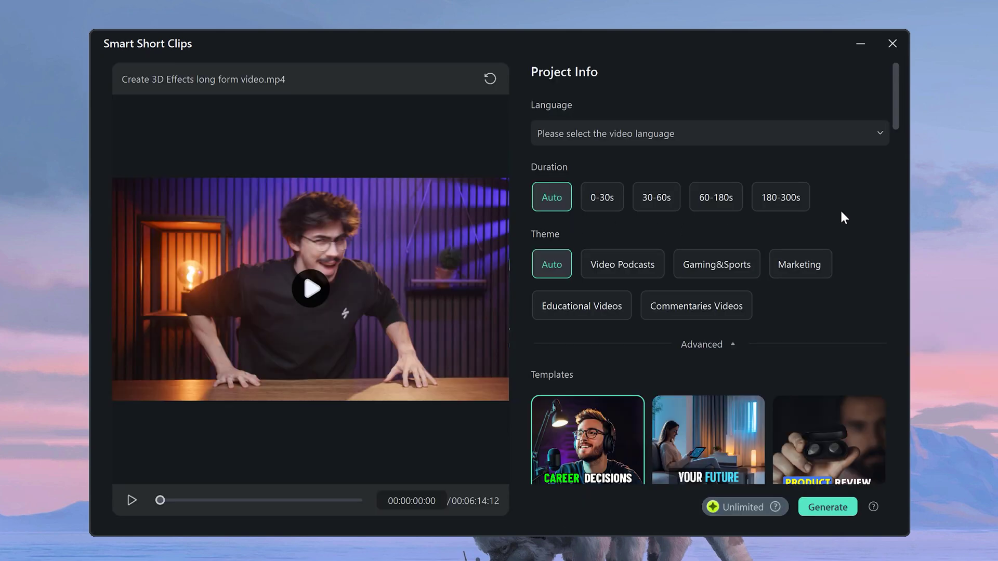
{"action": "left_click_drag", "start_coordinate": [895, 92], "coordinate": [893, 171]}
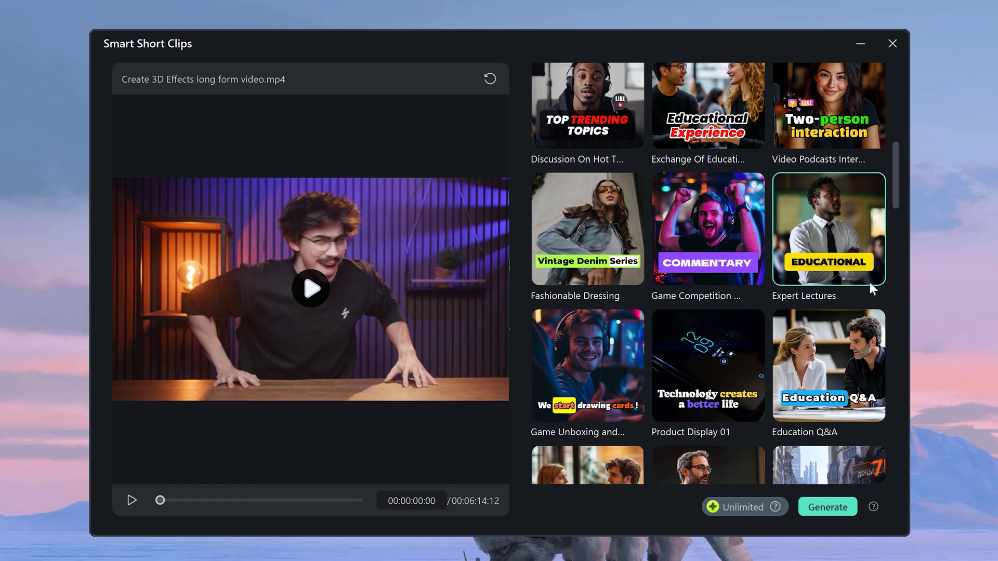
{"action": "left_click", "coordinate": [829, 511]}
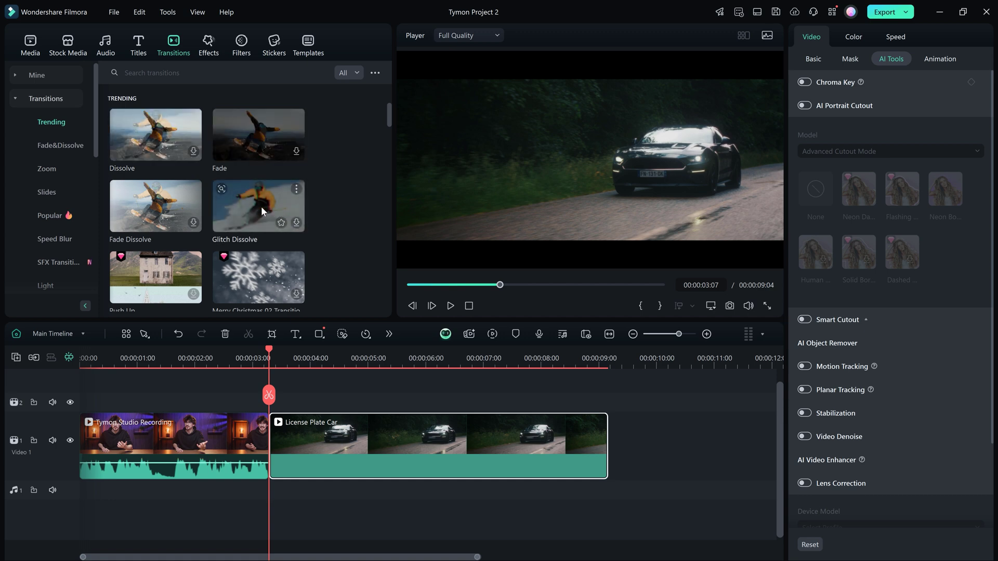
Step: Place Glitch Dissolve between the studio recording and License Plate Car, then preview it
{"action": "left_click_drag", "start_coordinate": [261, 207], "coordinate": [267, 453]}
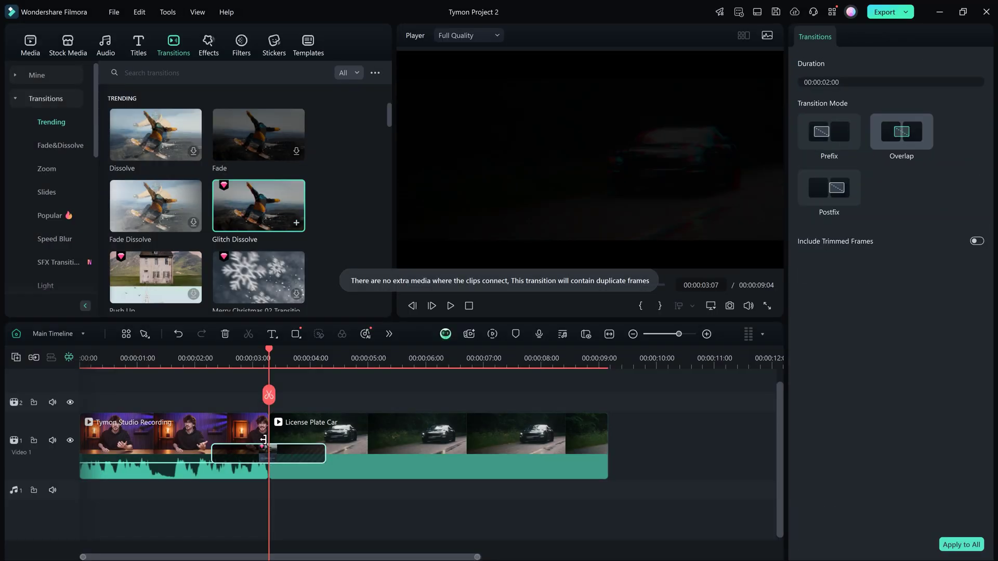
{"action": "left_click", "coordinate": [206, 350]}
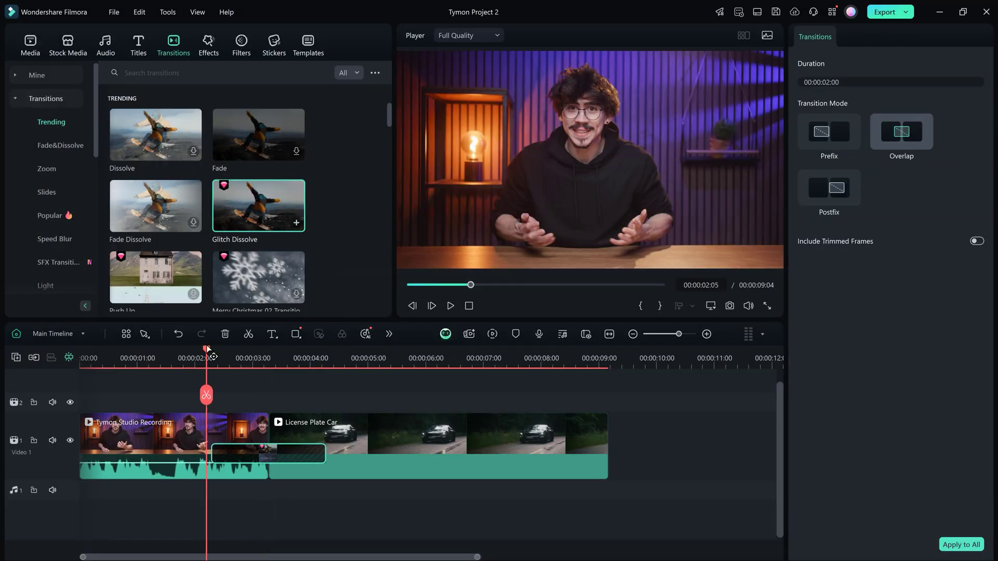
{"action": "key", "text": "space"}
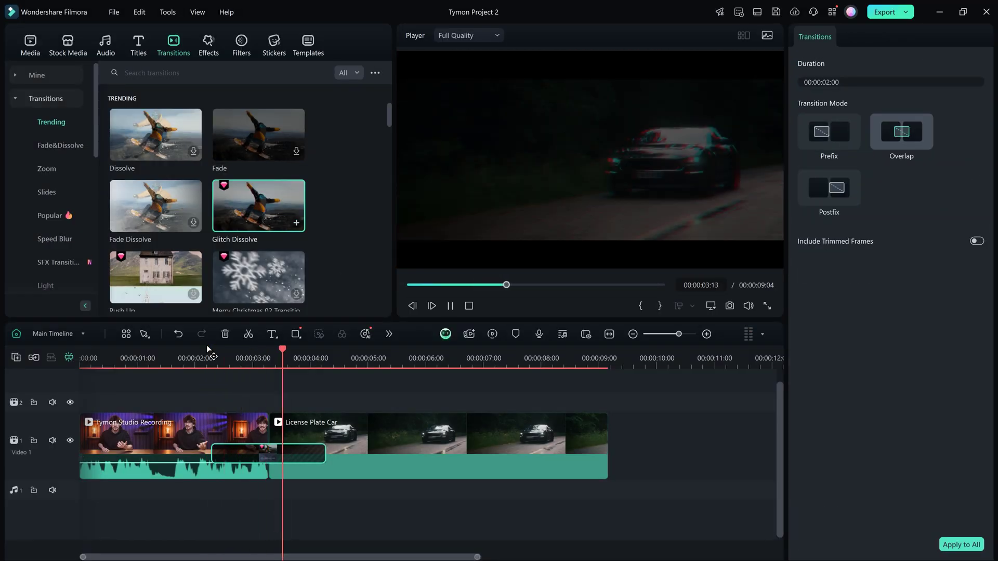
{"action": "key", "text": "space"}
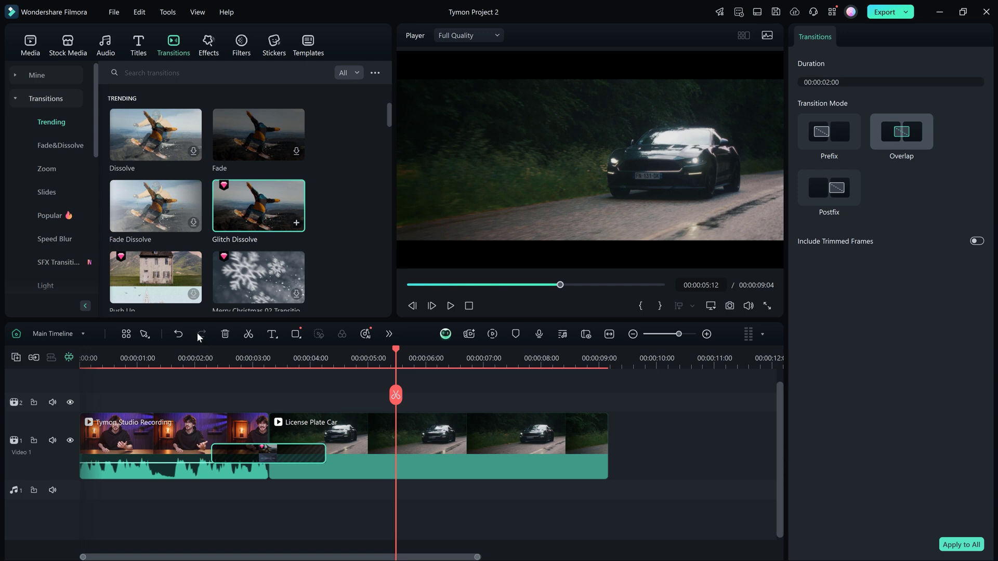
Step: Drag the Trending Subscribe sticker onto track 2 above the car footage
{"action": "left_click", "coordinate": [279, 50]}
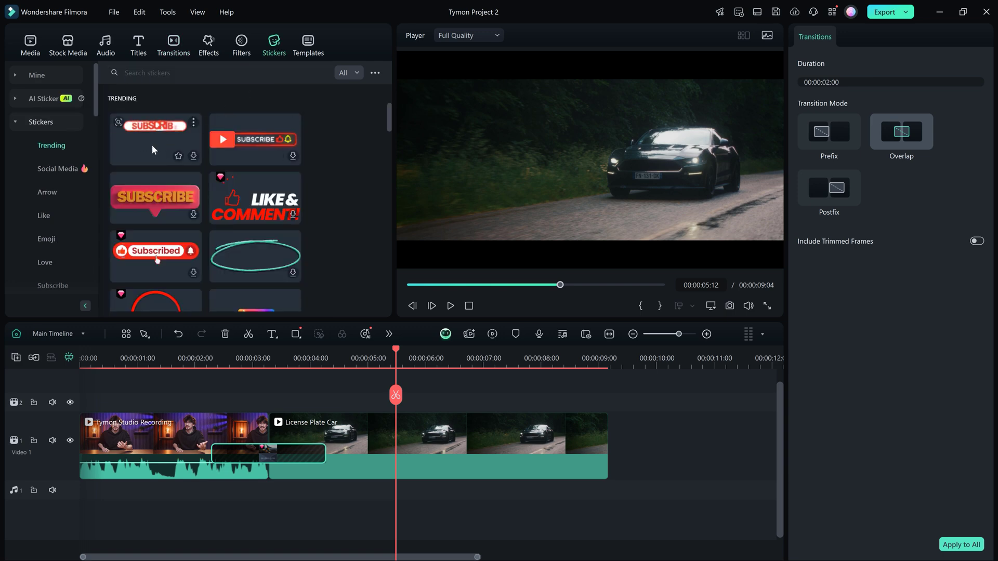
{"action": "left_click_drag", "start_coordinate": [217, 206], "coordinate": [283, 415]}
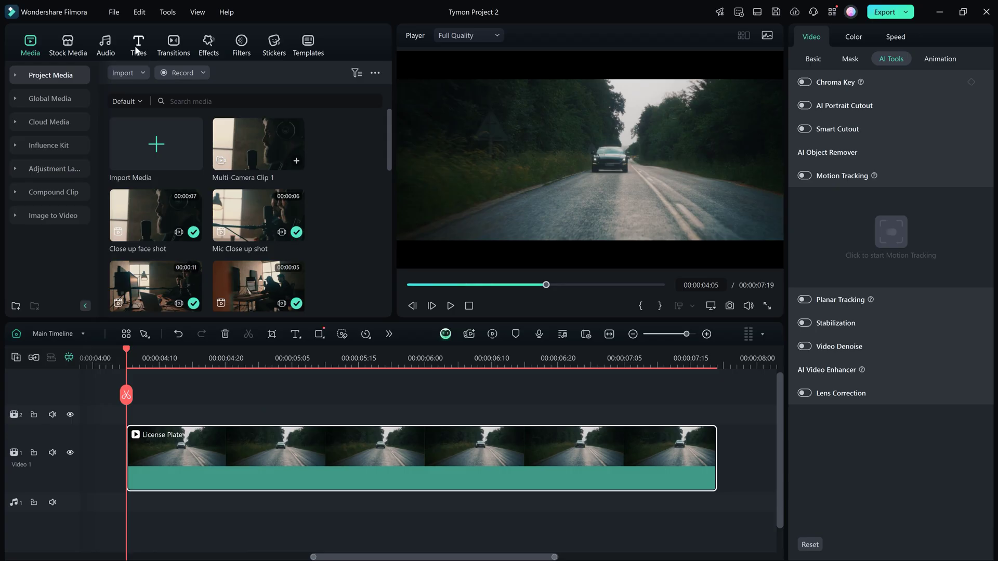
Step: Add Glow Title 1 on track 2, stretch it to the clip's end, and retype it as MUSCLECAR
{"action": "left_click", "coordinate": [137, 46]}
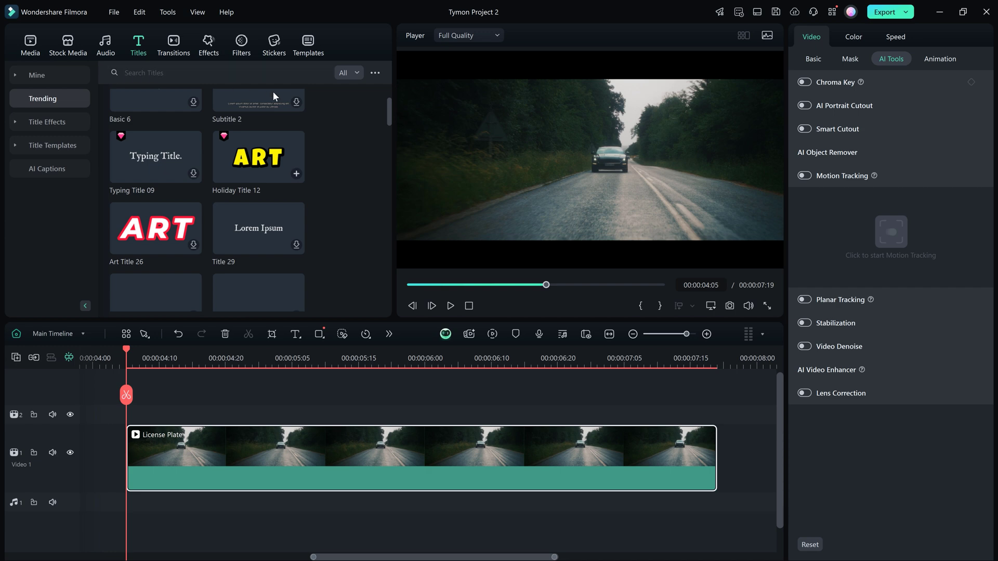
{"action": "left_click_drag", "start_coordinate": [389, 111], "coordinate": [385, 152]}
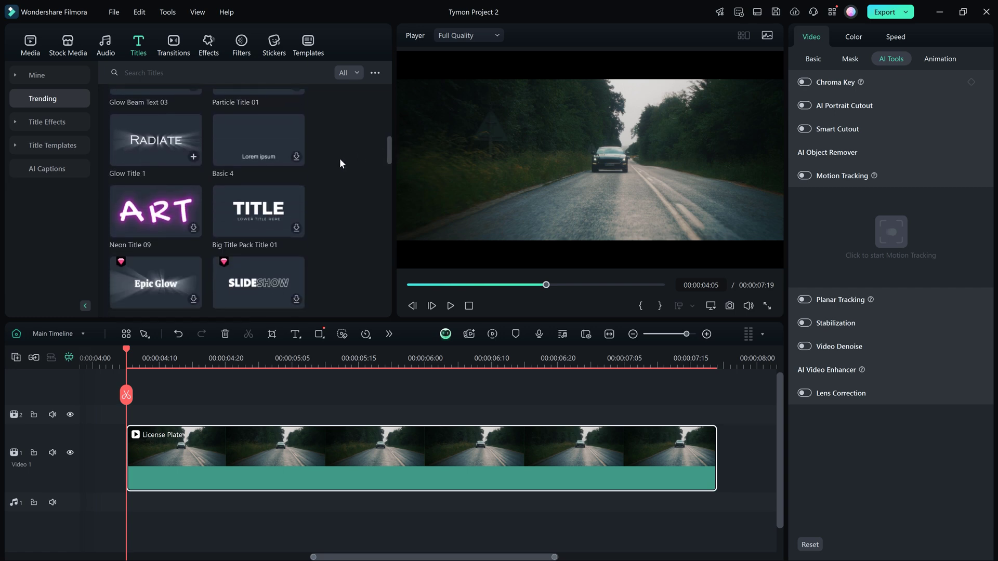
{"action": "left_click_drag", "start_coordinate": [154, 151], "coordinate": [361, 384]}
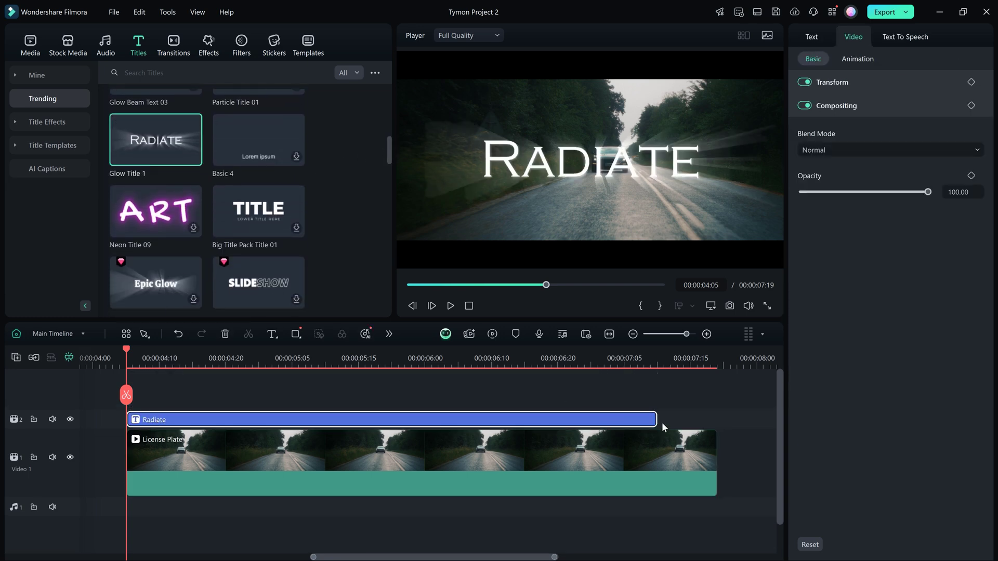
{"action": "left_click_drag", "start_coordinate": [657, 420], "coordinate": [717, 419]}
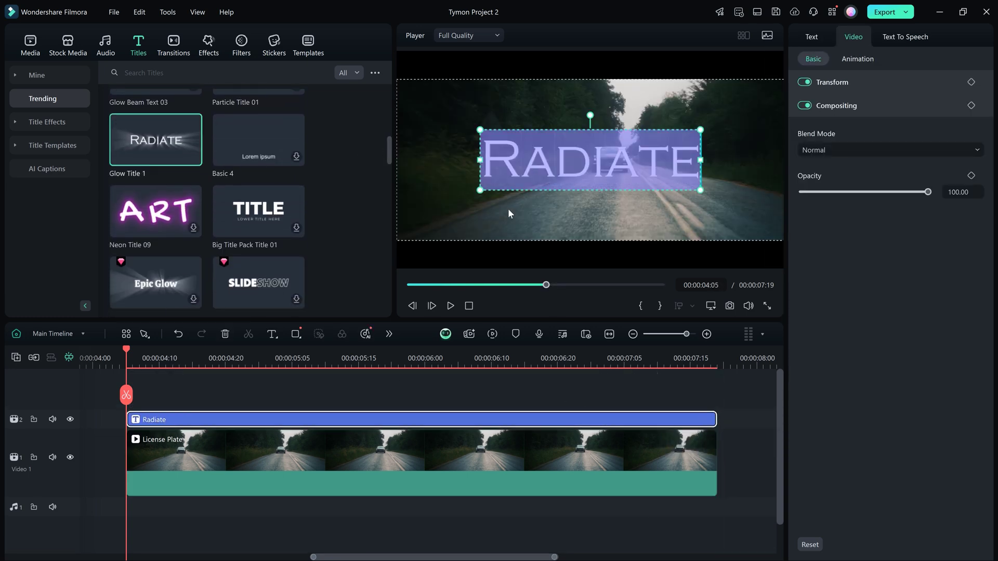
{"action": "type", "text": "MUSCLECAR"}
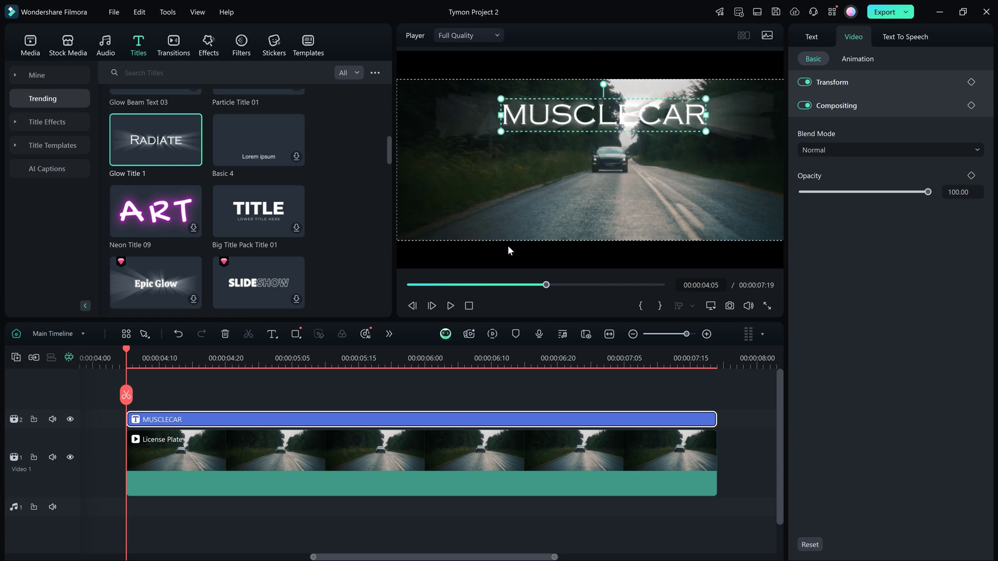
Step: Enable Motion Tracking on the License Plate clip, box the car and run the track
{"action": "left_click", "coordinate": [347, 452]}
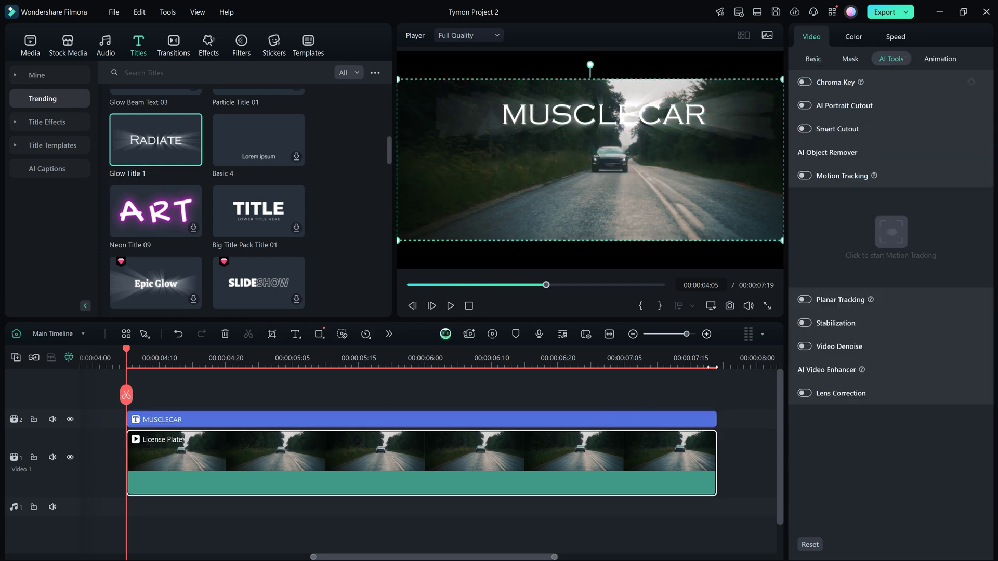
{"action": "left_click", "coordinate": [804, 176]}
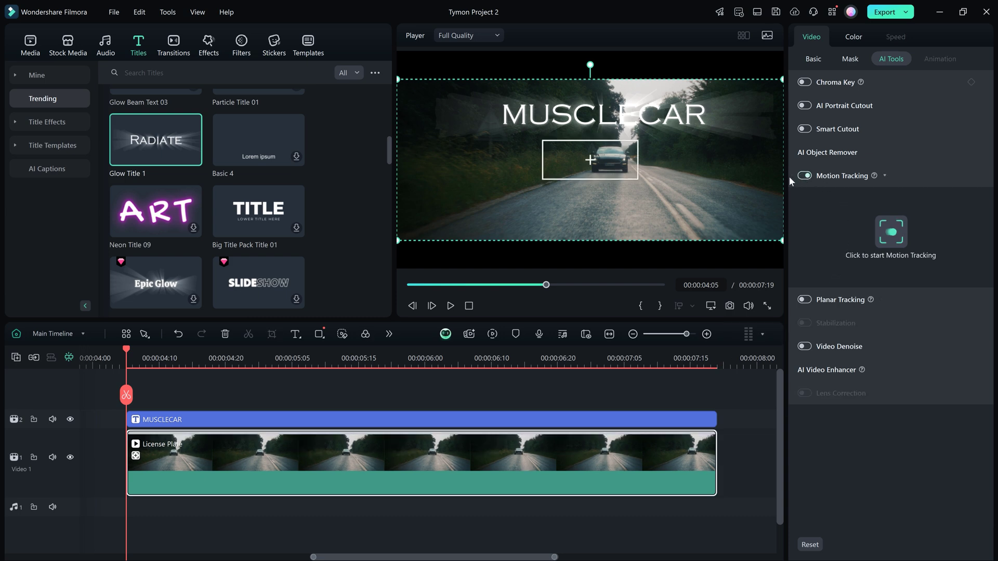
{"action": "left_click_drag", "start_coordinate": [613, 163], "coordinate": [631, 161]}
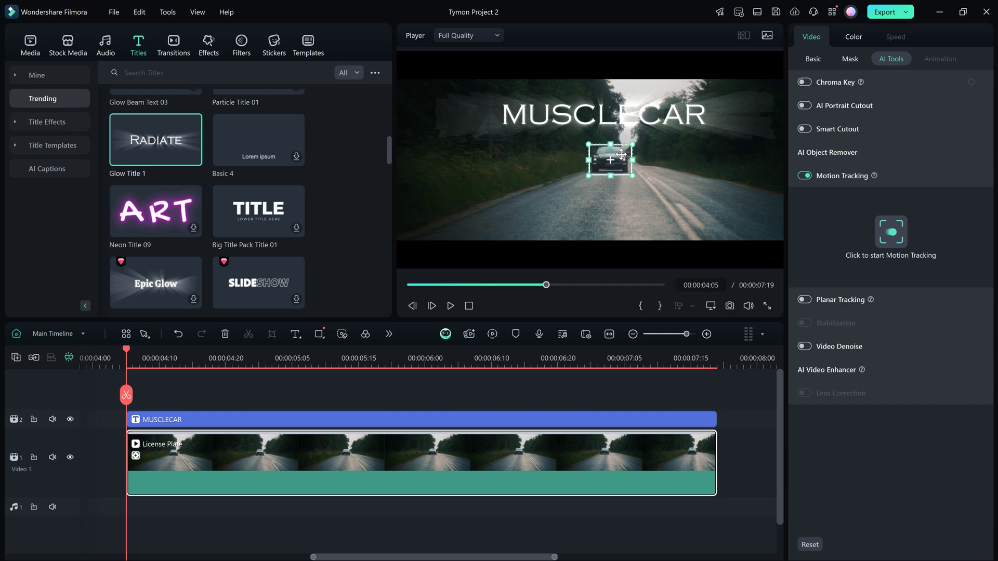
{"action": "left_click", "coordinate": [884, 225]}
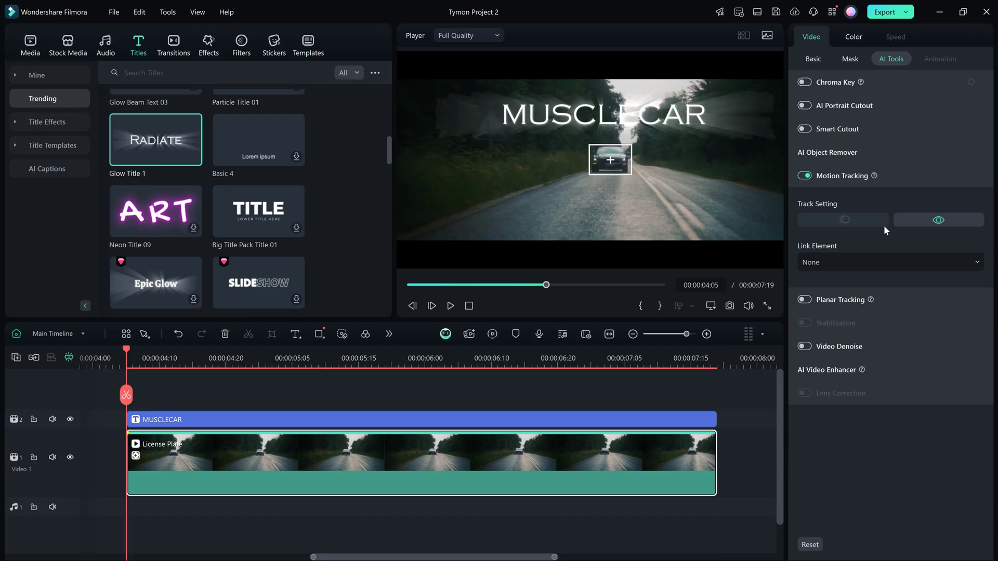
Step: Link Glow Title 1 to the tracked car and play to confirm it follows
{"action": "left_click", "coordinate": [853, 259]}
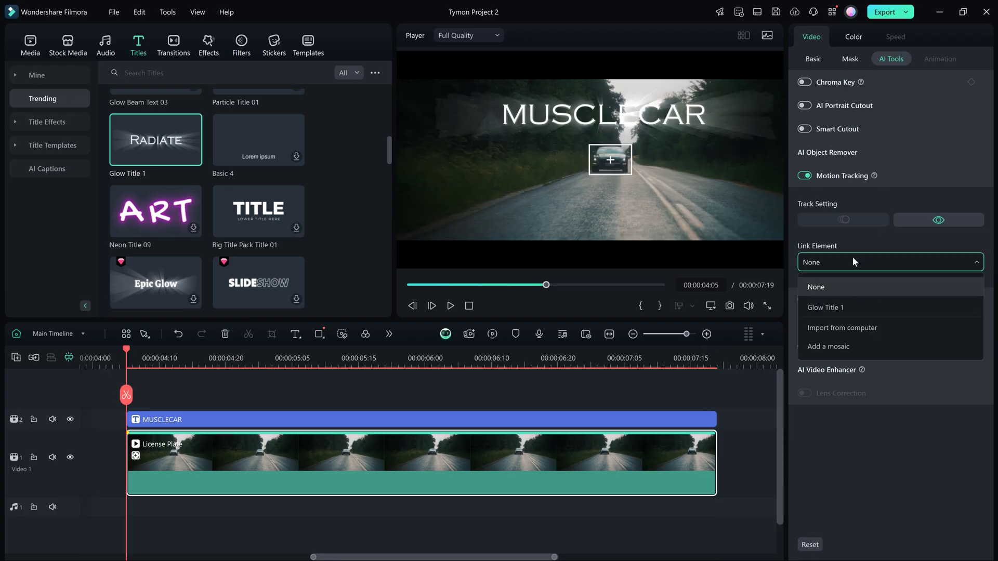
{"action": "left_click", "coordinate": [828, 313]}
{"action": "left_click", "coordinate": [667, 119]}
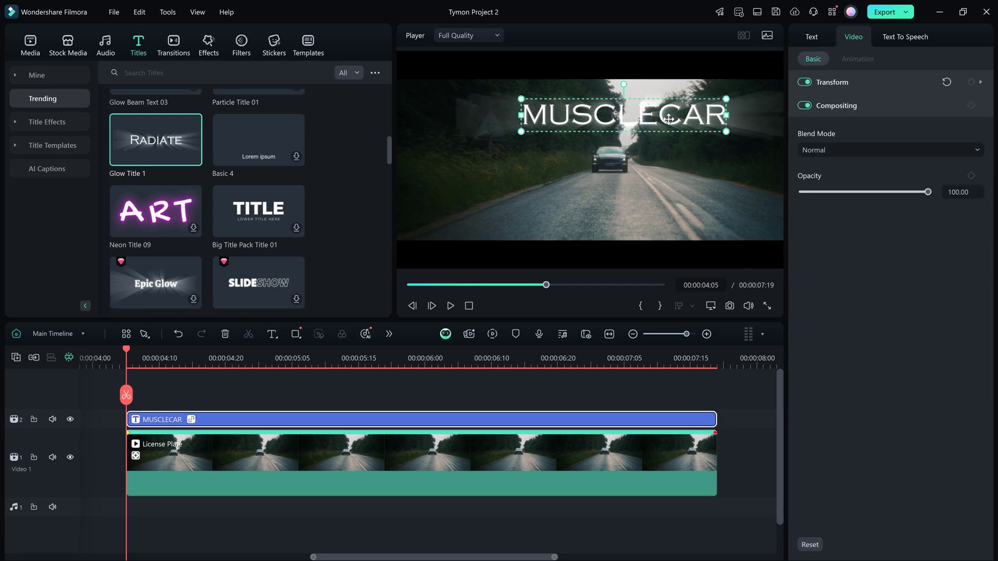
{"action": "key", "text": "space"}
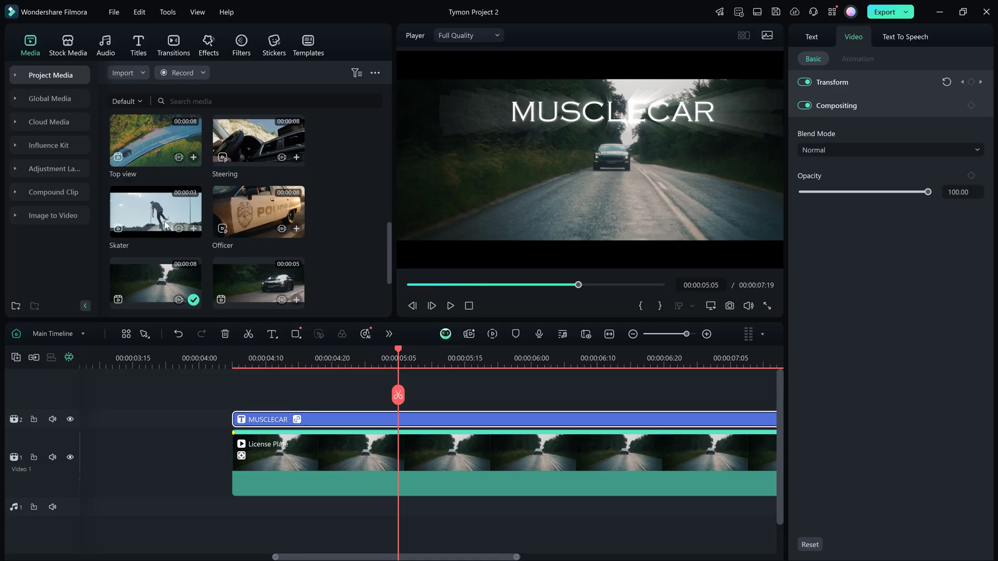
Step: Analyze the Skater clip with Auto Reframe at 9:16 and Auto motion speed
{"action": "right_click", "coordinate": [157, 221]}
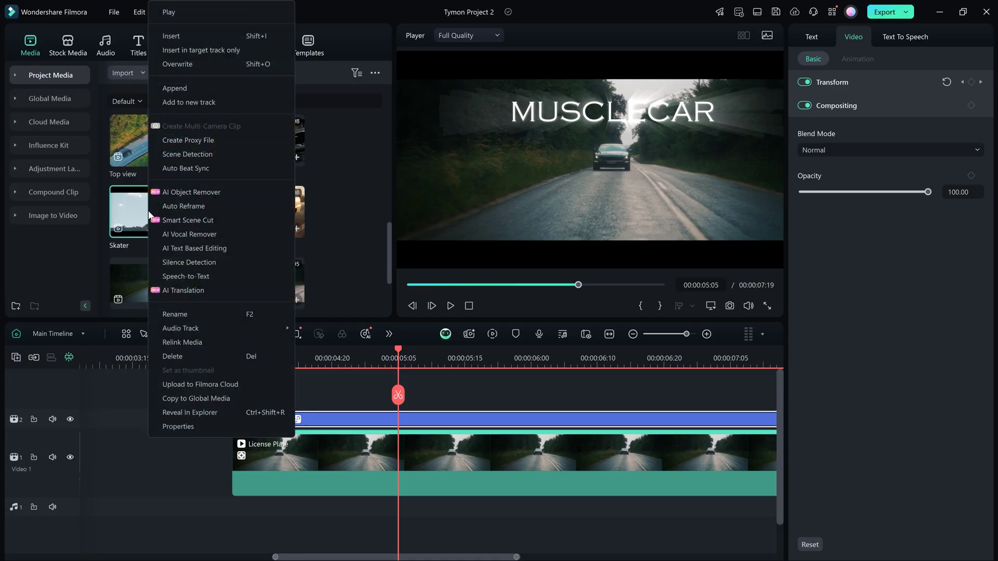
{"action": "left_click", "coordinate": [183, 206]}
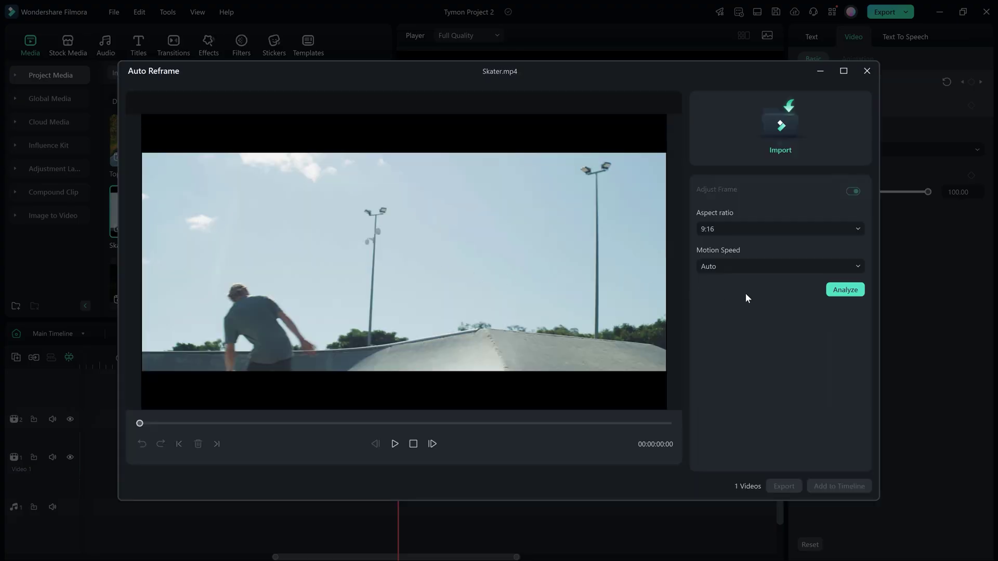
{"action": "left_click", "coordinate": [843, 292]}
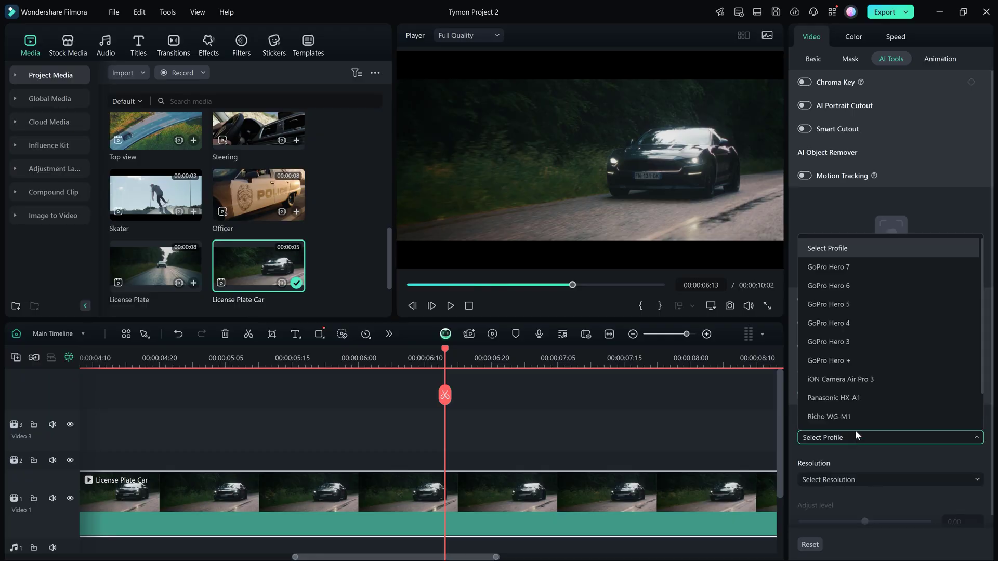
Step: Open the Lens Correction device model list to pick the GoPro Hero 3 profile
{"action": "left_click", "coordinate": [851, 299]}
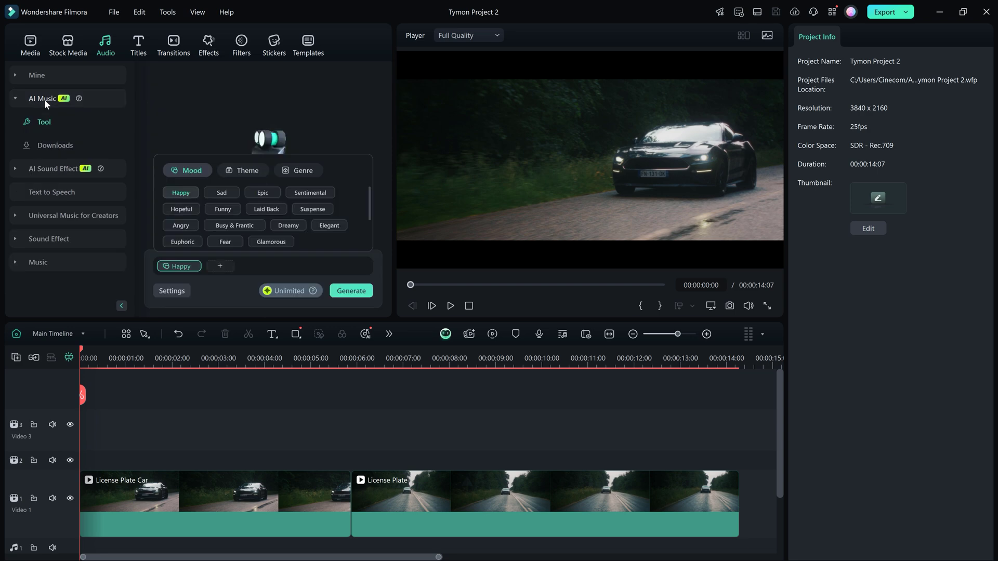
Step: Add the Trap genre and Cinematic theme tags to AI Music, then play the second ding sound effect
{"action": "left_click", "coordinate": [304, 171]}
{"action": "left_click", "coordinate": [236, 225]}
{"action": "left_click", "coordinate": [245, 171]}
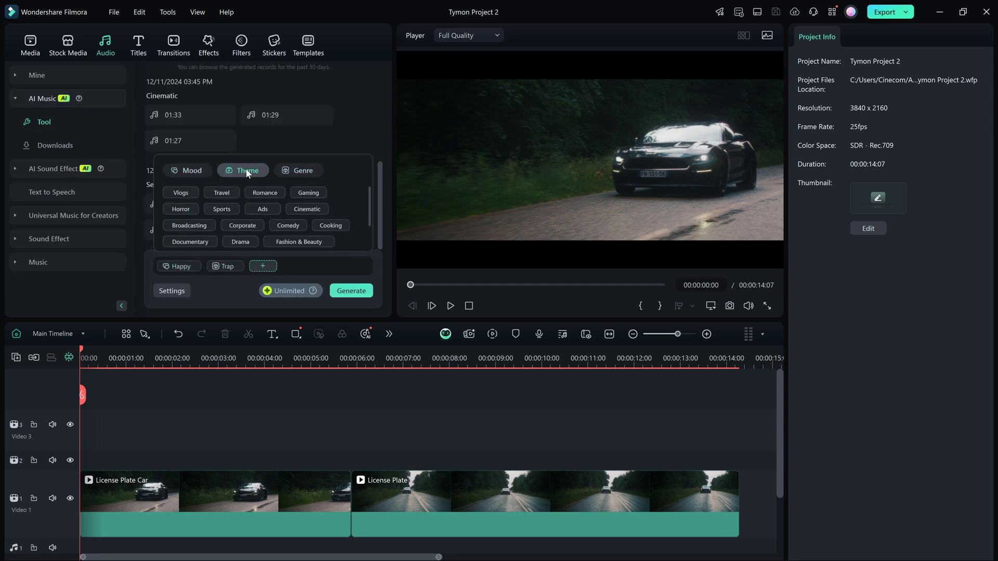
{"action": "left_click", "coordinate": [301, 210]}
{"action": "left_click", "coordinate": [204, 172]}
{"action": "left_click", "coordinate": [255, 192]}
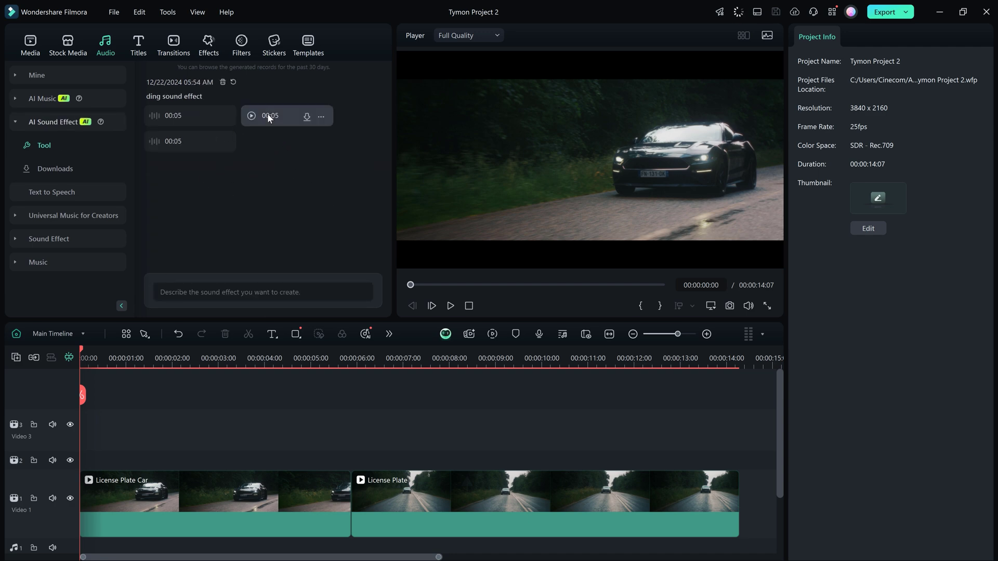
{"action": "left_click", "coordinate": [252, 117]}
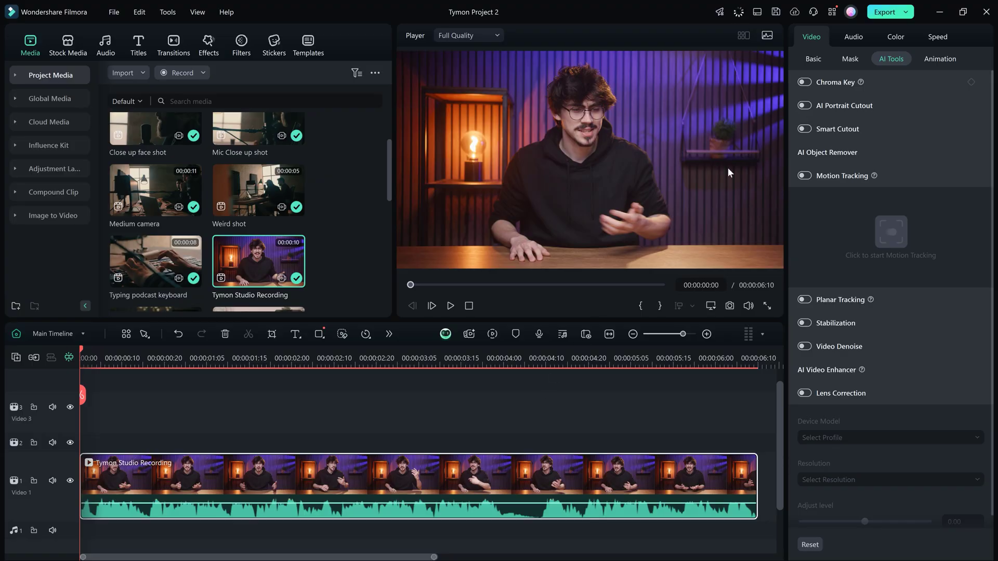
Step: In the clip's Voice Changer, apply the Vinyl filter, then the AI Robot voice character
{"action": "left_click", "coordinate": [855, 38]}
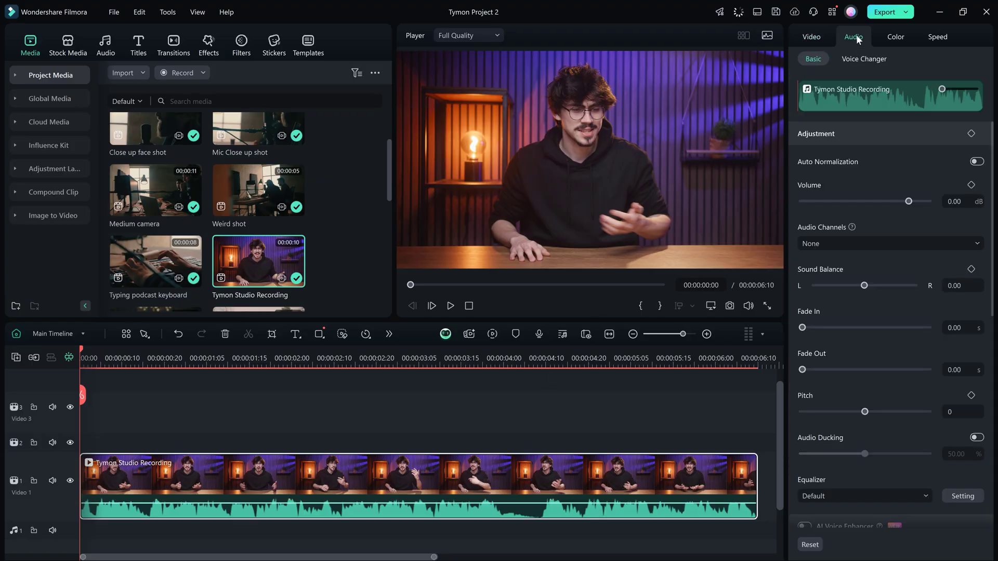
{"action": "left_click", "coordinate": [861, 59]}
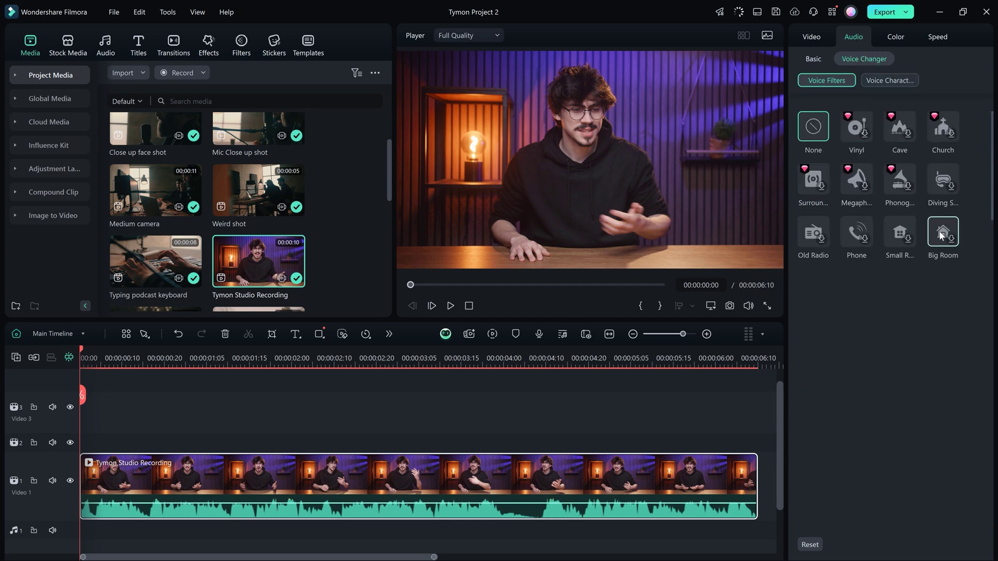
{"action": "left_click", "coordinate": [856, 127]}
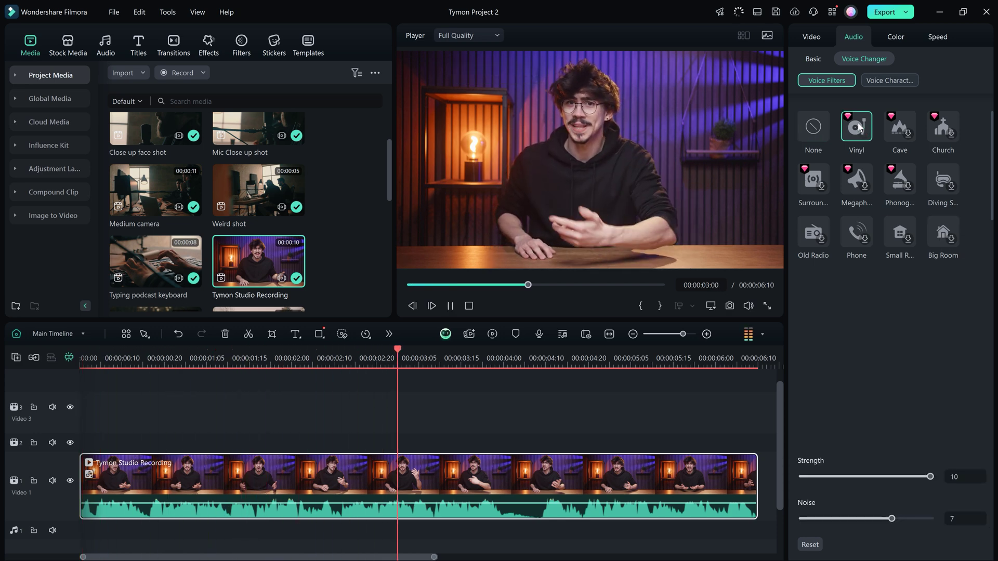
{"action": "left_click", "coordinate": [895, 81]}
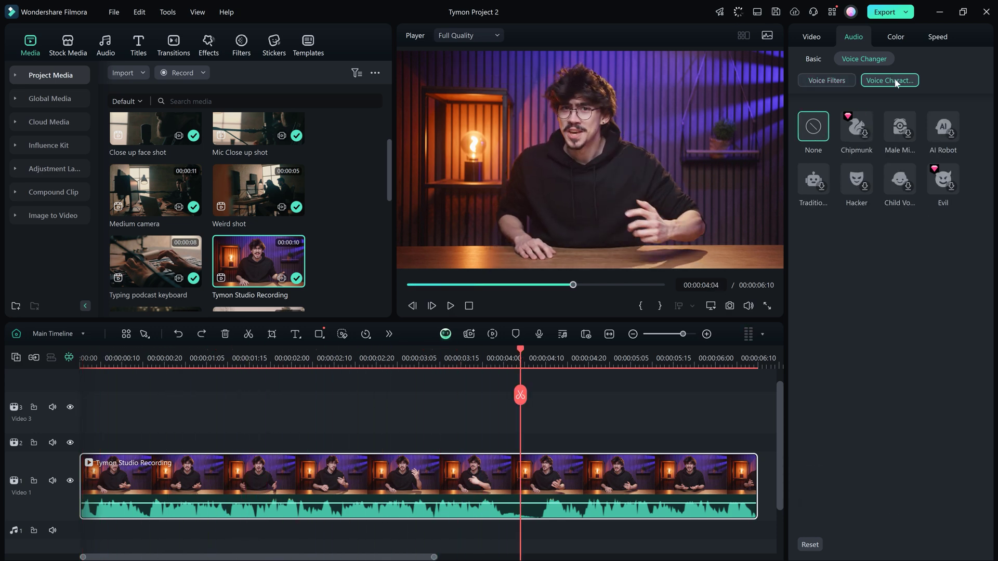
{"action": "left_click", "coordinate": [939, 129]}
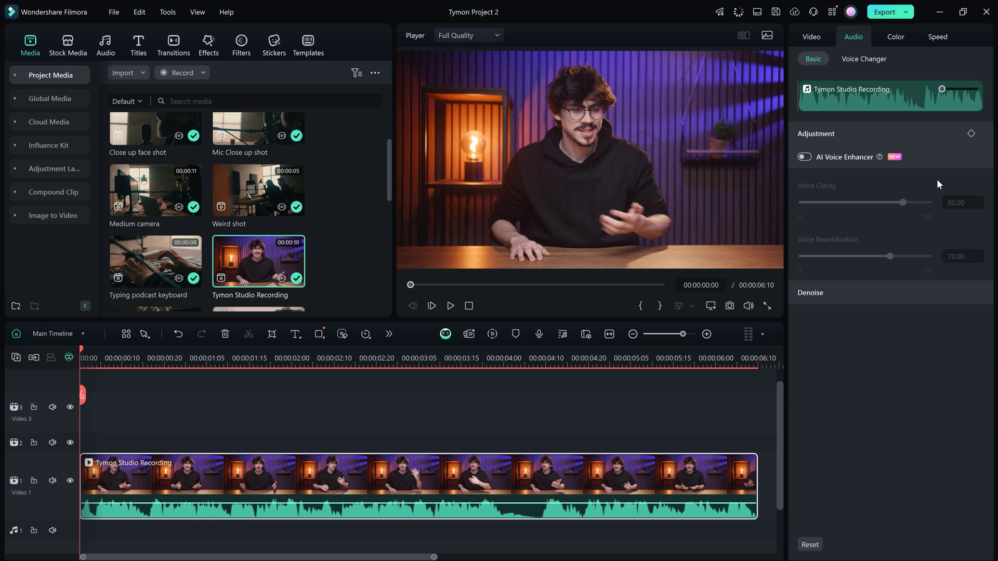
Step: Switch on AI Voice Enhancer at clarity 80 and beautification 70, and play back the clip
{"action": "left_click", "coordinate": [804, 157]}
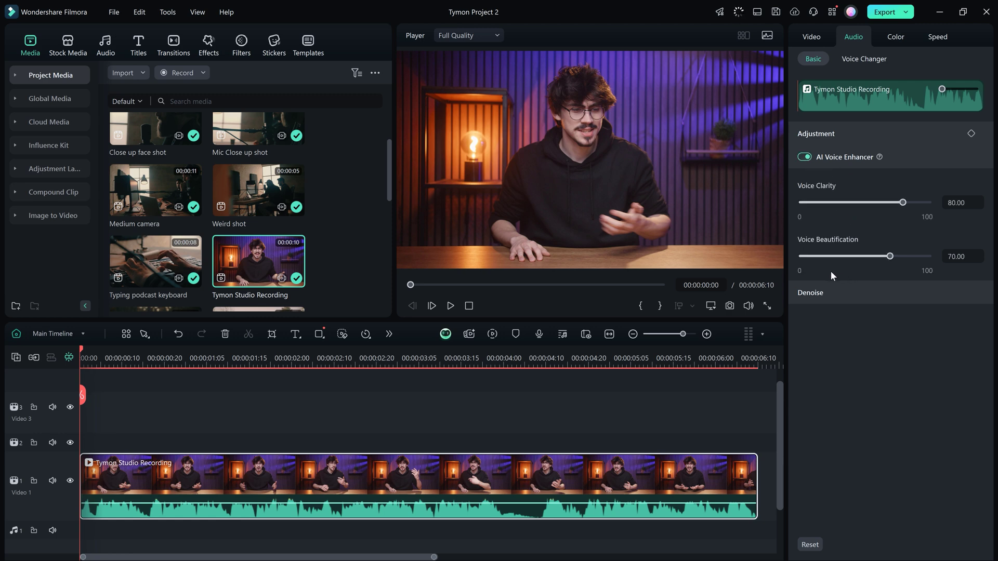
{"action": "key", "text": "space"}
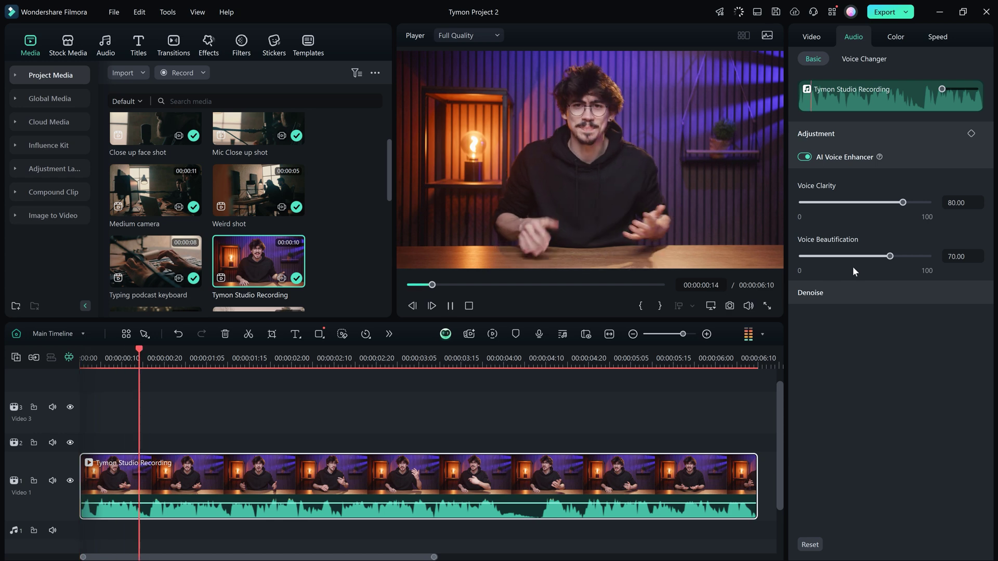